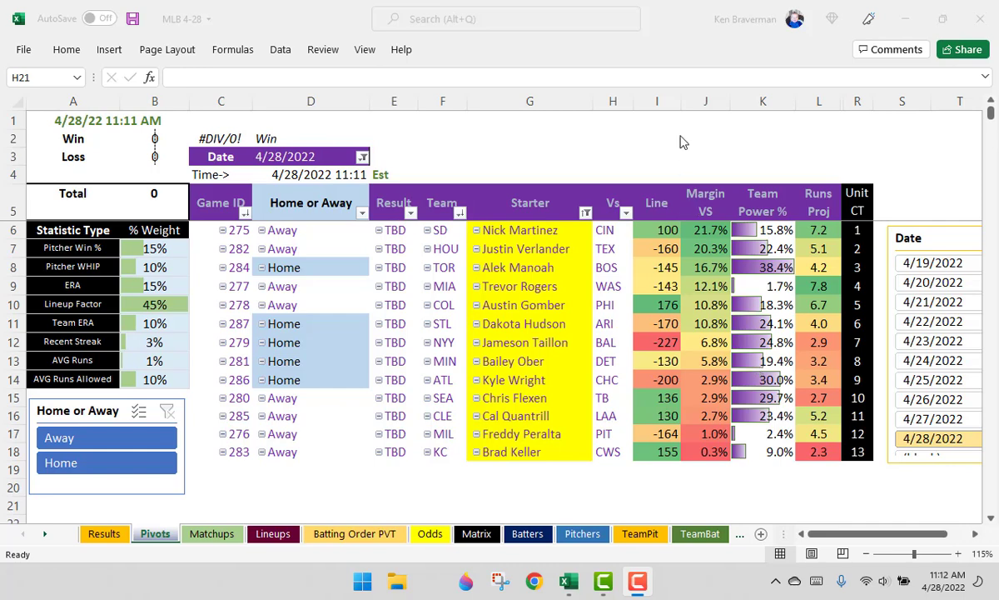
Step: Review the day's games, projected scores, margins and pick ranks on the Matchups sheet
{"action": "left_click", "coordinate": [210, 534]}
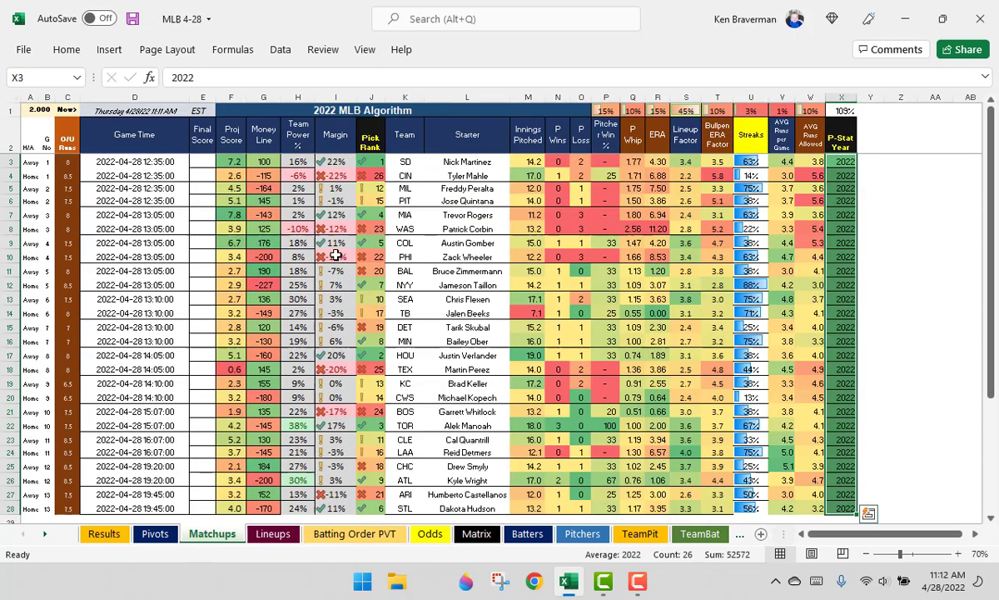
{"action": "scroll", "coordinate": [295, 295], "scroll_direction": "up", "scroll_amount": 1, "text": "ctrl"}
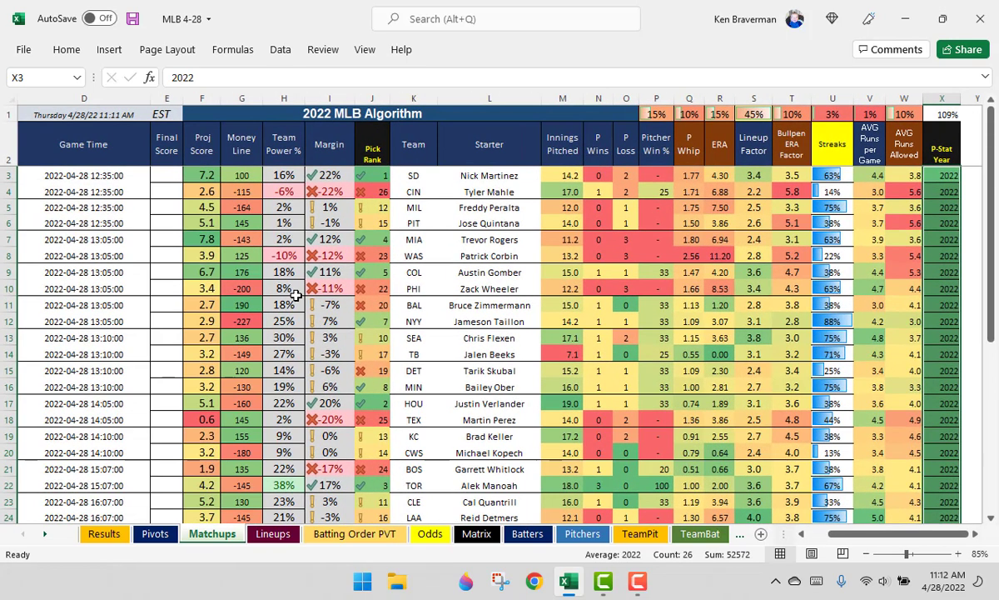
{"action": "scroll", "coordinate": [541, 367], "scroll_direction": "left", "scroll_amount": 3}
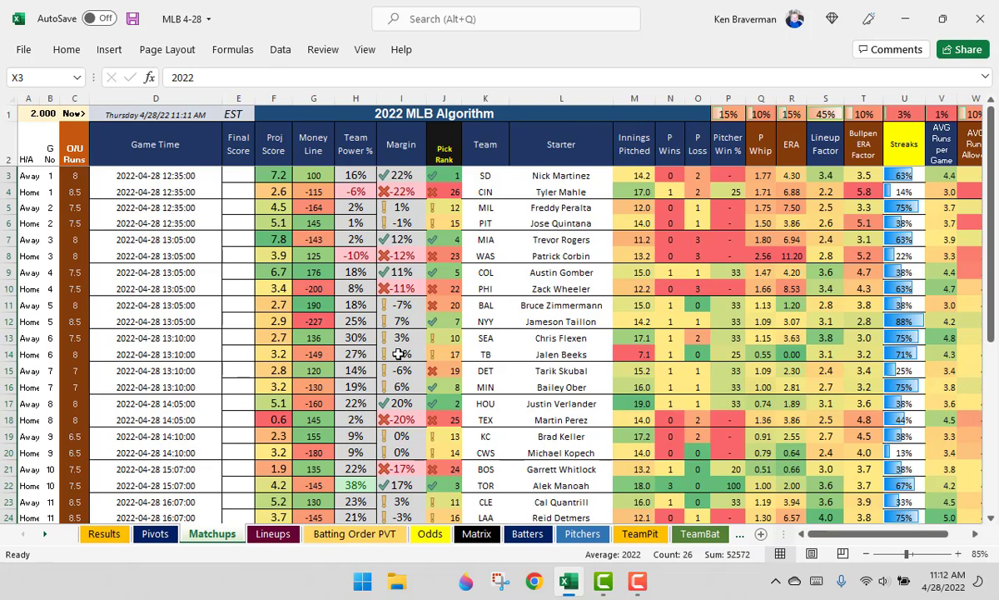
{"action": "scroll", "coordinate": [714, 297], "scroll_direction": "down", "scroll_amount": 1, "text": "ctrl"}
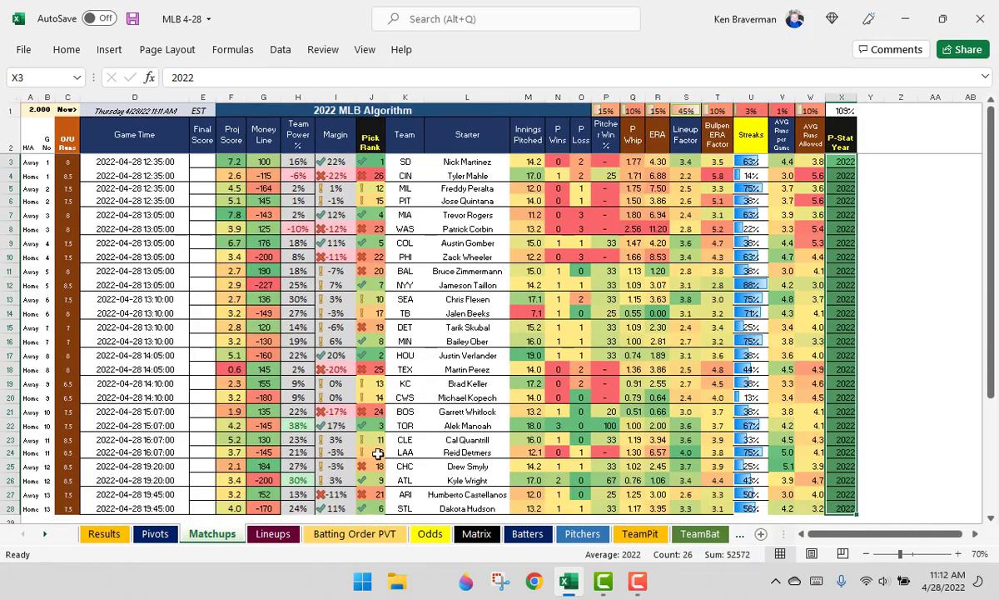
Step: Examine the Player Team Combo and 2022 score columns on the Lineups sheet, going back to the first games
{"action": "left_click", "coordinate": [273, 534]}
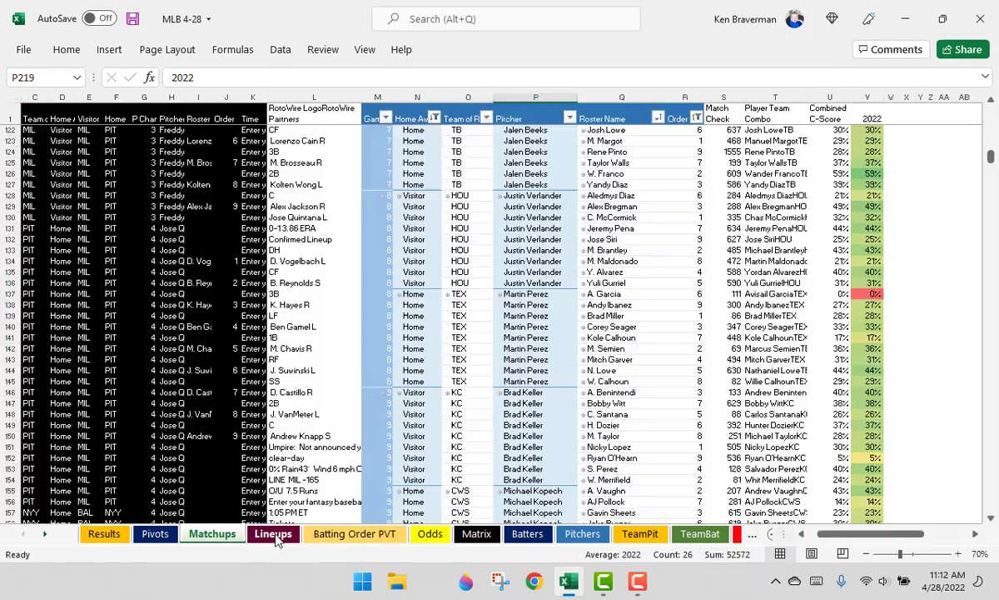
{"action": "left_click", "coordinate": [866, 96]}
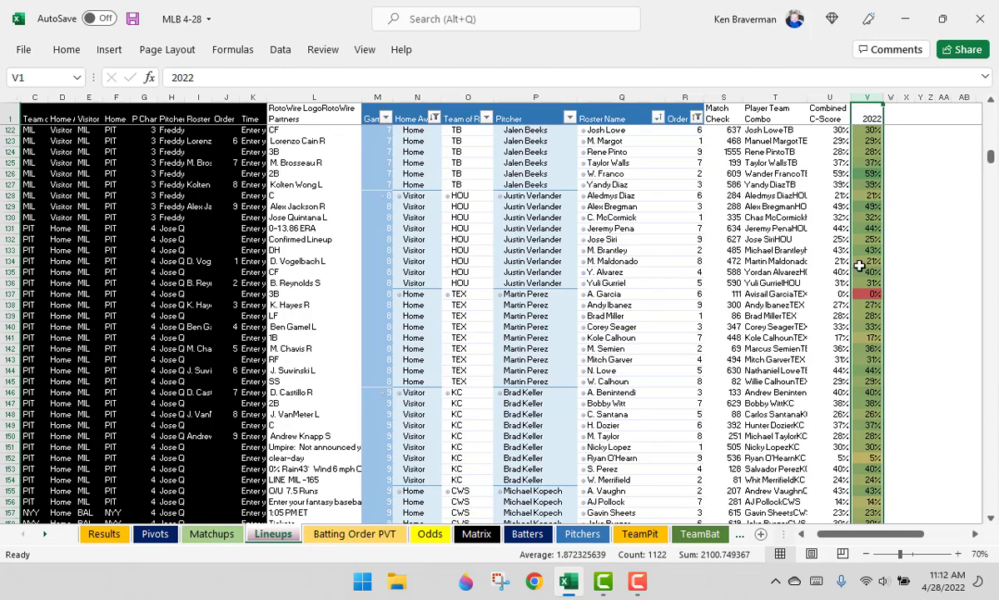
{"action": "left_click", "coordinate": [776, 96]}
{"action": "scroll", "coordinate": [766, 212], "scroll_direction": "up", "scroll_amount": 1, "text": "ctrl"}
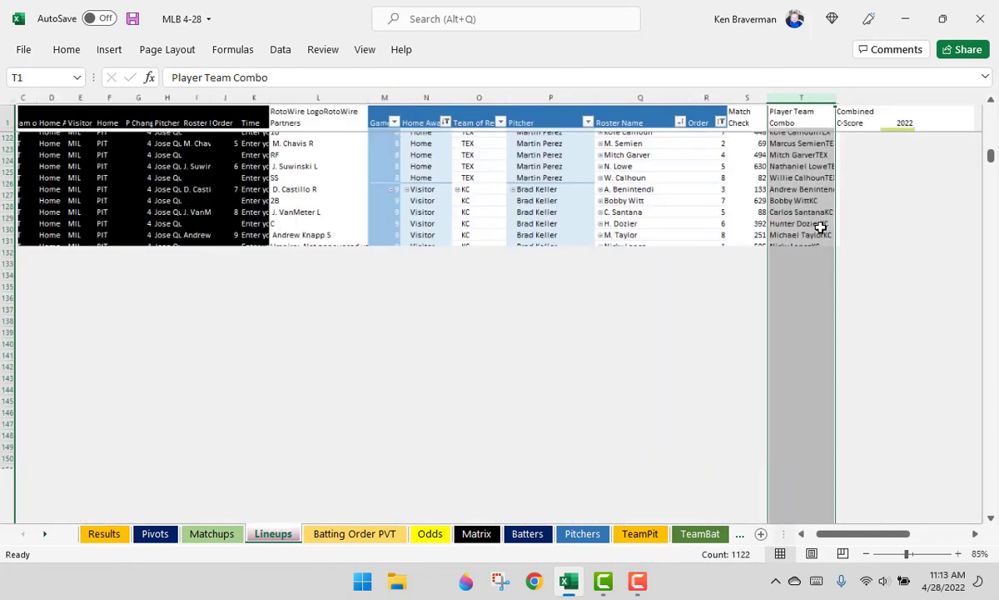
{"action": "left_click_drag", "start_coordinate": [833, 533], "coordinate": [858, 534]}
{"action": "scroll", "coordinate": [879, 102], "scroll_direction": "up", "scroll_amount": 18}
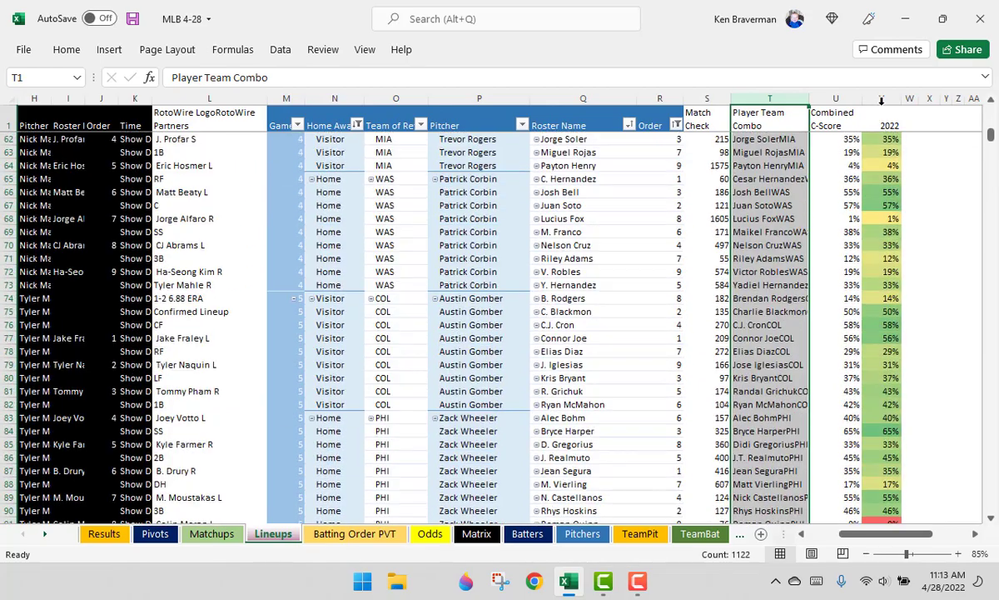
{"action": "left_click", "coordinate": [881, 98]}
{"action": "scroll", "coordinate": [466, 333], "scroll_direction": "up", "scroll_amount": 17}
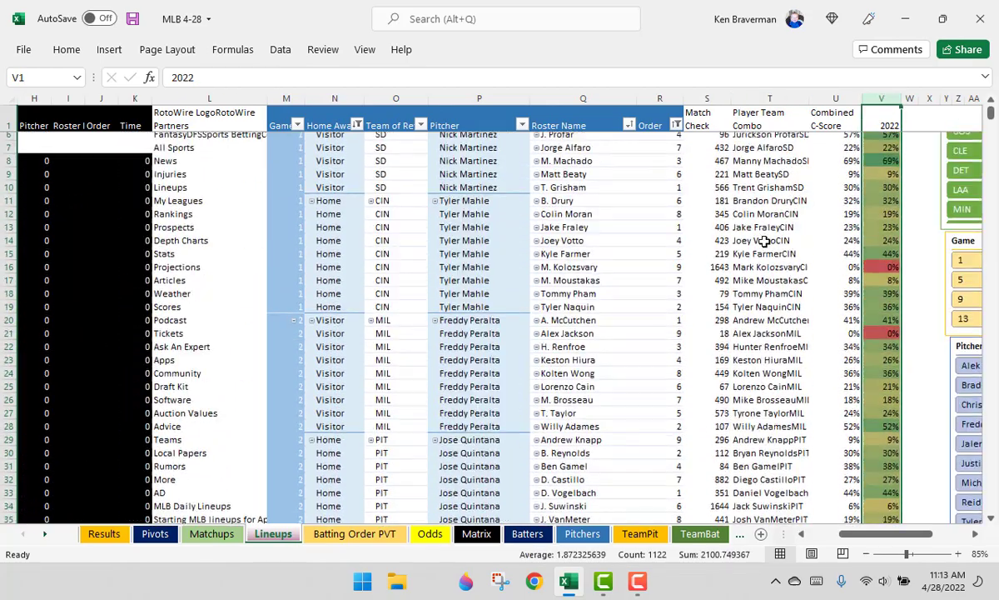
Step: Refresh the pivot table on the Batting Order PVT sheet
{"action": "left_click", "coordinate": [370, 535]}
{"action": "right_click", "coordinate": [363, 299]}
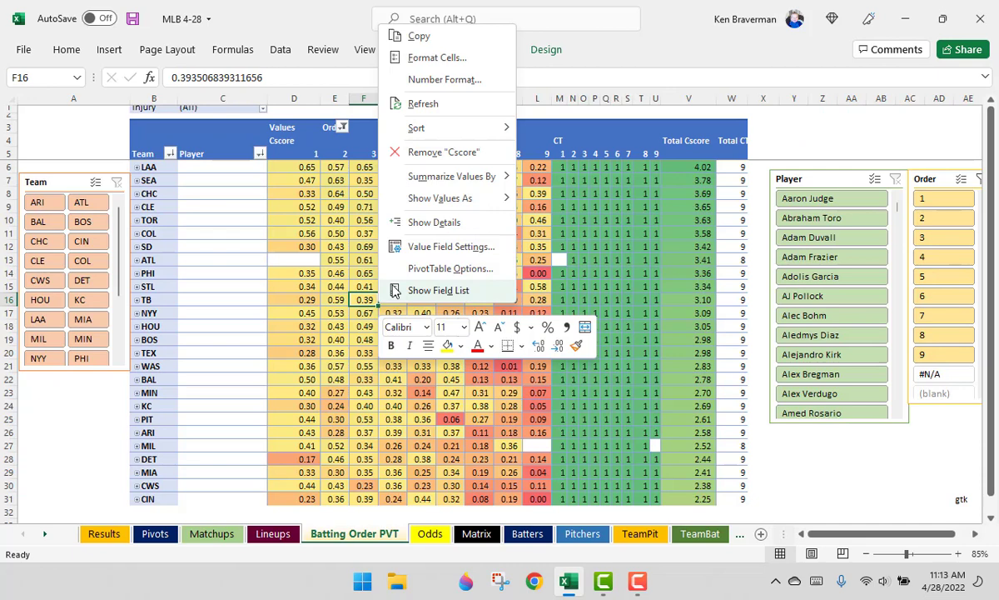
{"action": "left_click", "coordinate": [434, 101]}
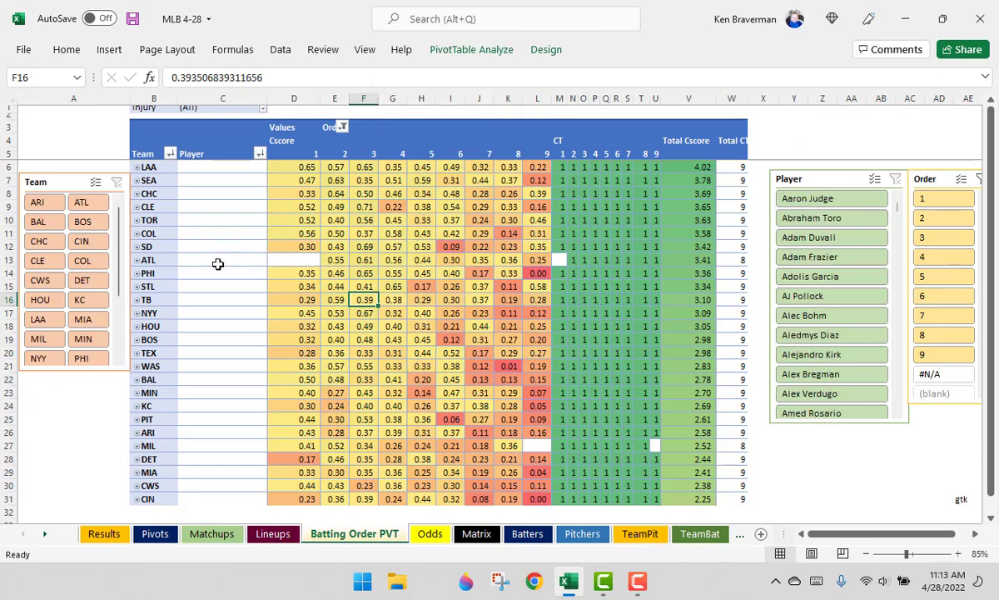
Step: Expand ATL in the batting order pivot to check its players, collapse it, and select its blank first-order score
{"action": "left_click", "coordinate": [137, 260]}
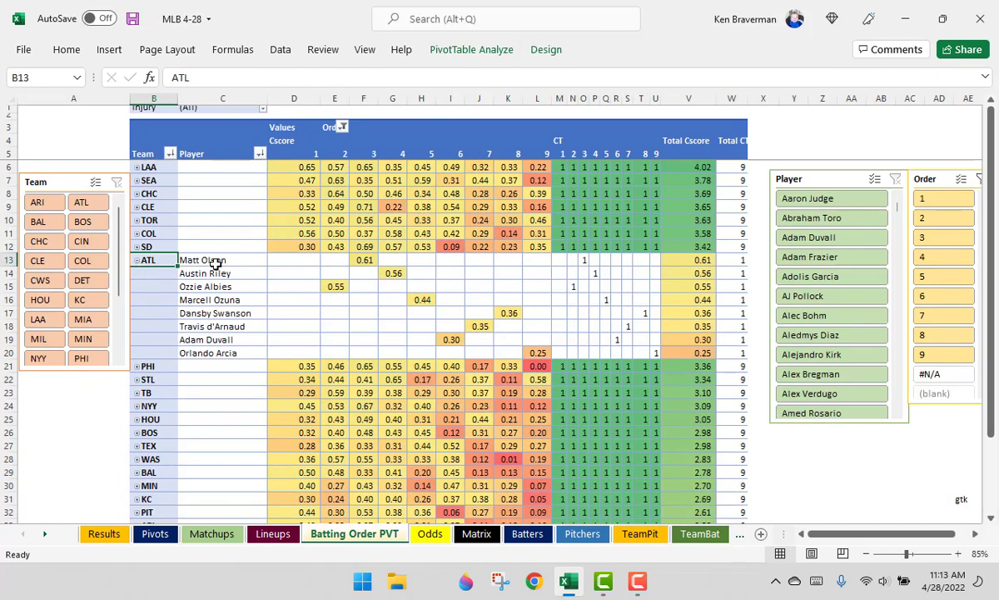
{"action": "left_click", "coordinate": [136, 261]}
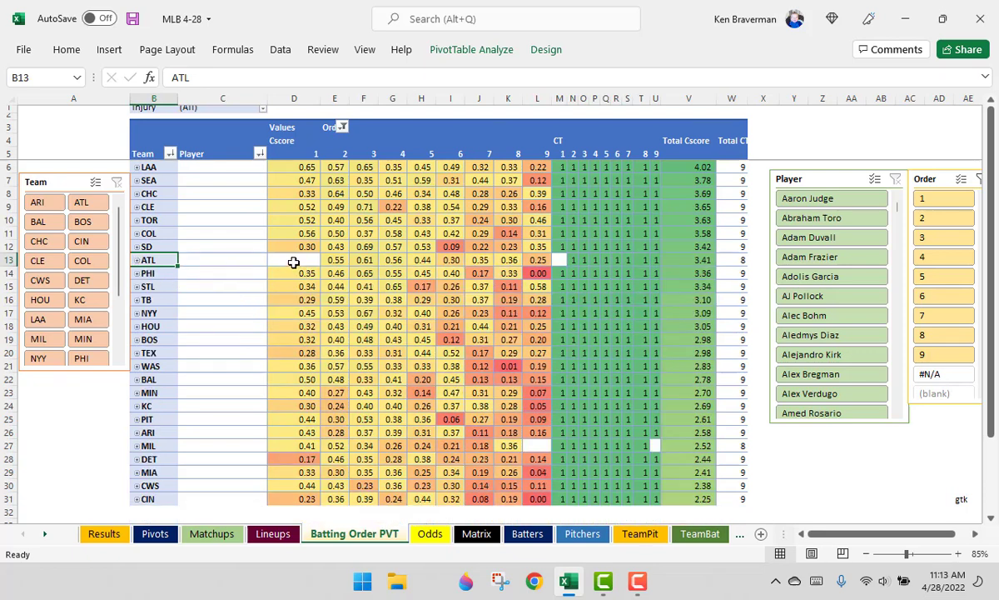
{"action": "left_click", "coordinate": [292, 262]}
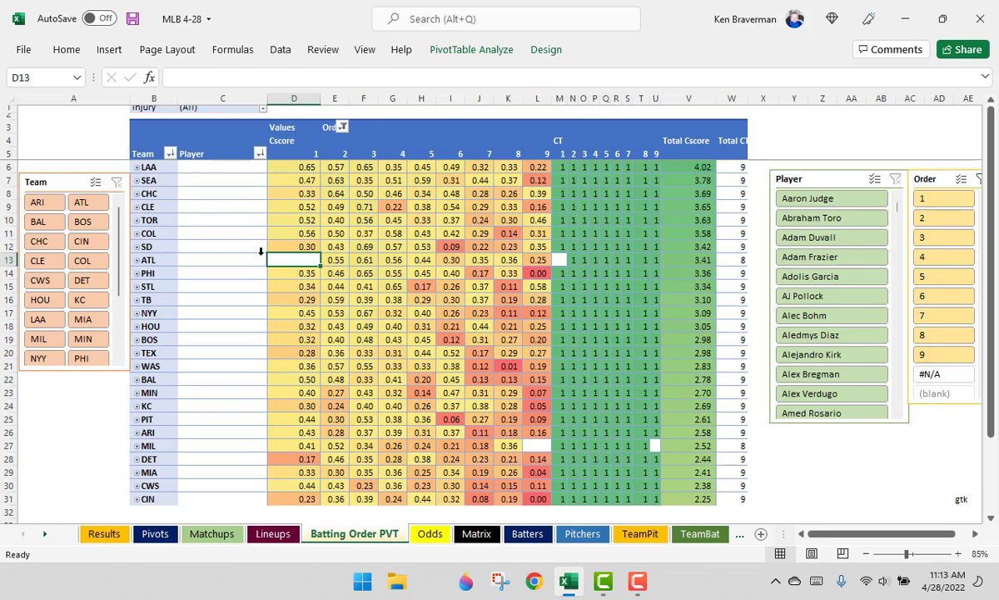
Step: Compare the Matchups and Pivots sheets, and inspect the P-Stat Year column on Matchups
{"action": "left_click", "coordinate": [220, 534]}
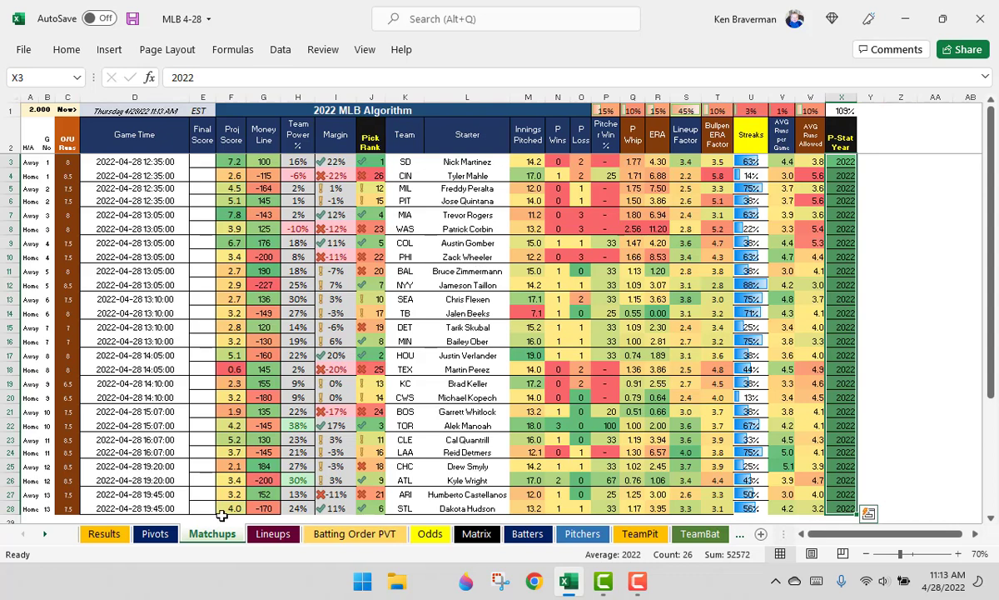
{"action": "left_click", "coordinate": [155, 533]}
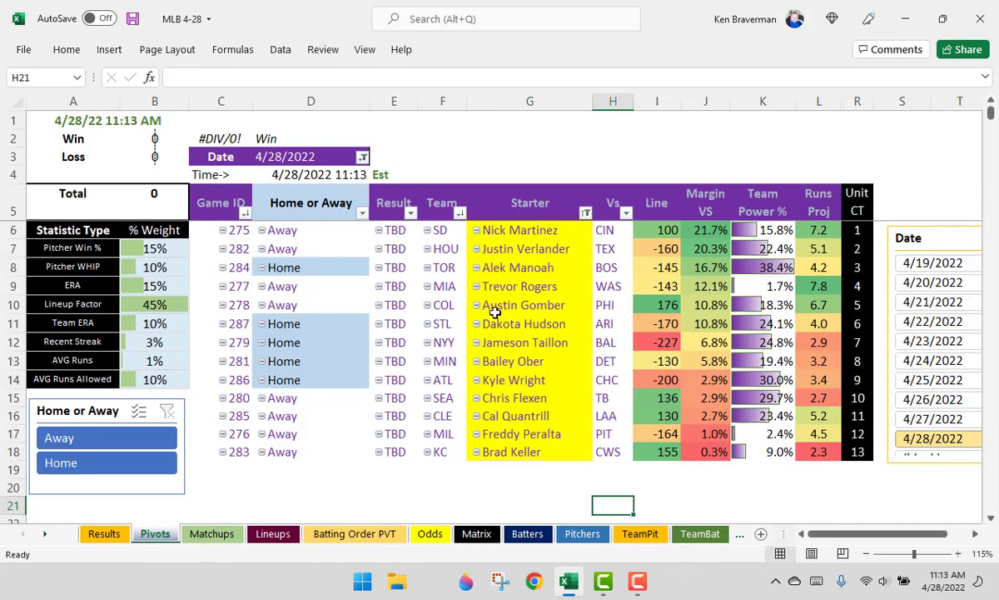
{"action": "left_click", "coordinate": [208, 534]}
{"action": "left_click", "coordinate": [838, 97]}
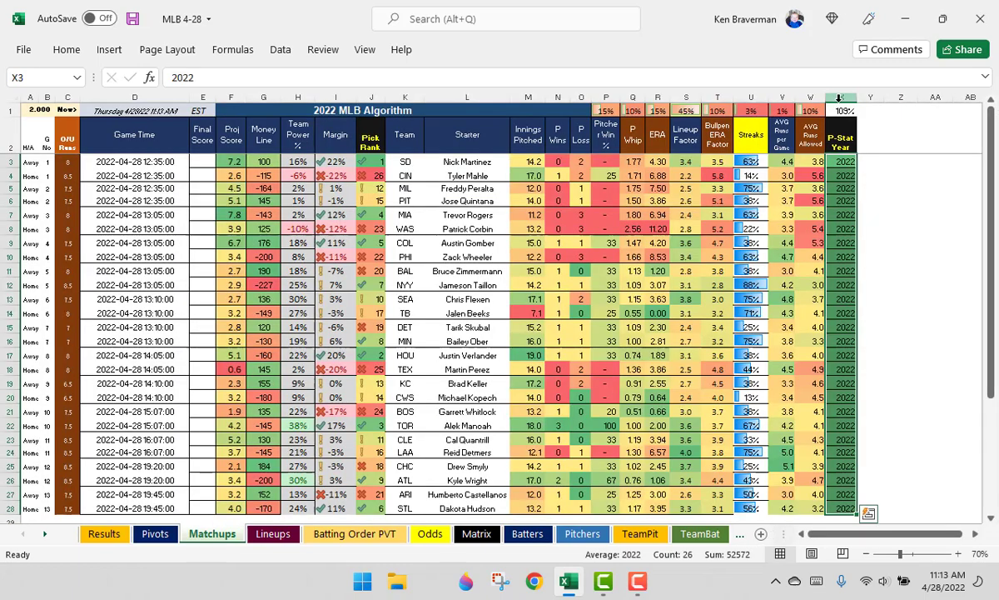
{"action": "left_click", "coordinate": [842, 110]}
{"action": "left_click_drag", "start_coordinate": [841, 162], "coordinate": [841, 341]}
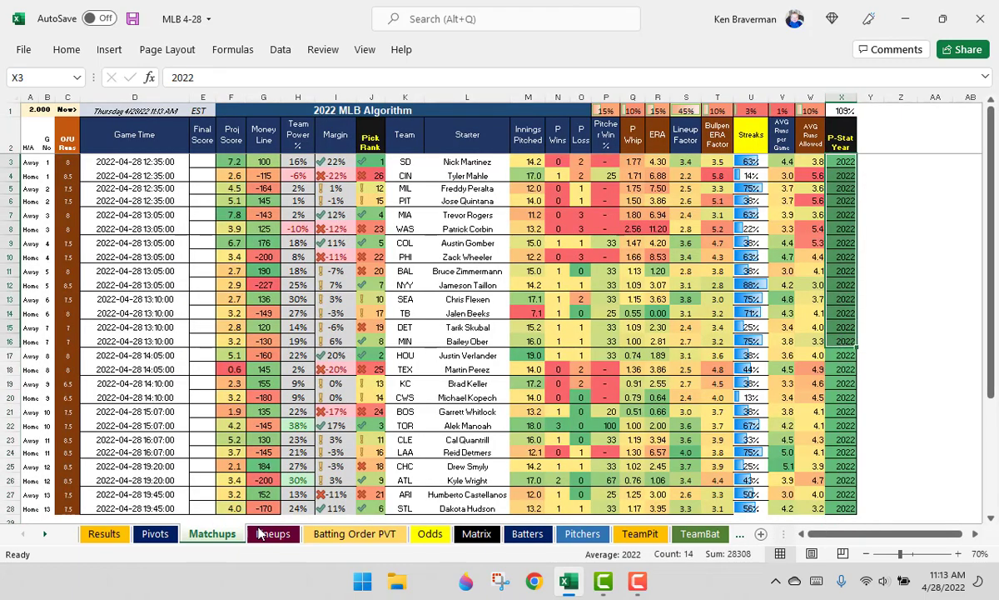
Step: Refresh the starter picks pivot table on the Pivots sheet
{"action": "left_click", "coordinate": [155, 534]}
{"action": "left_click", "coordinate": [499, 286]}
{"action": "right_click", "coordinate": [500, 286]}
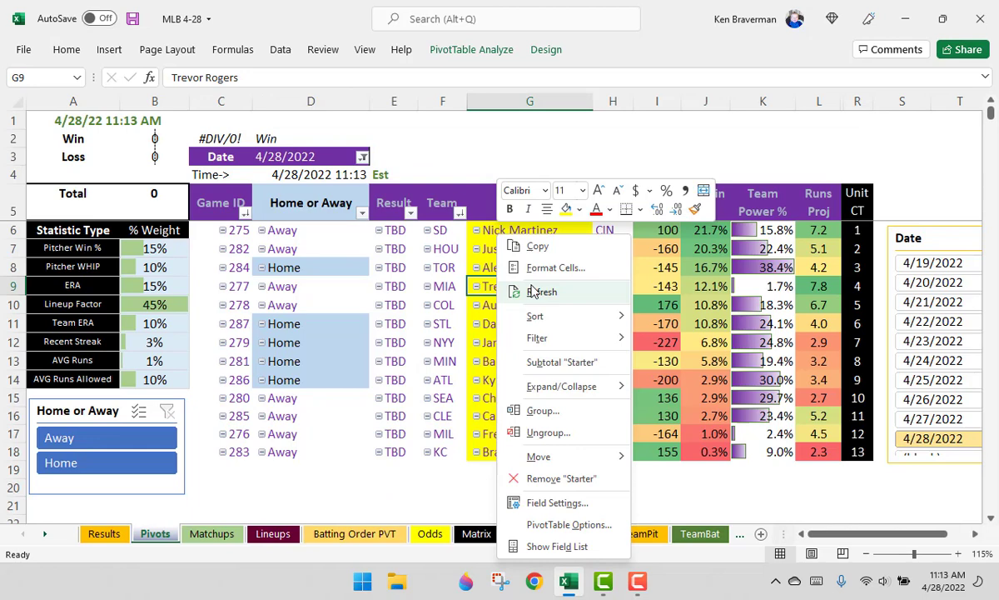
{"action": "left_click", "coordinate": [534, 291]}
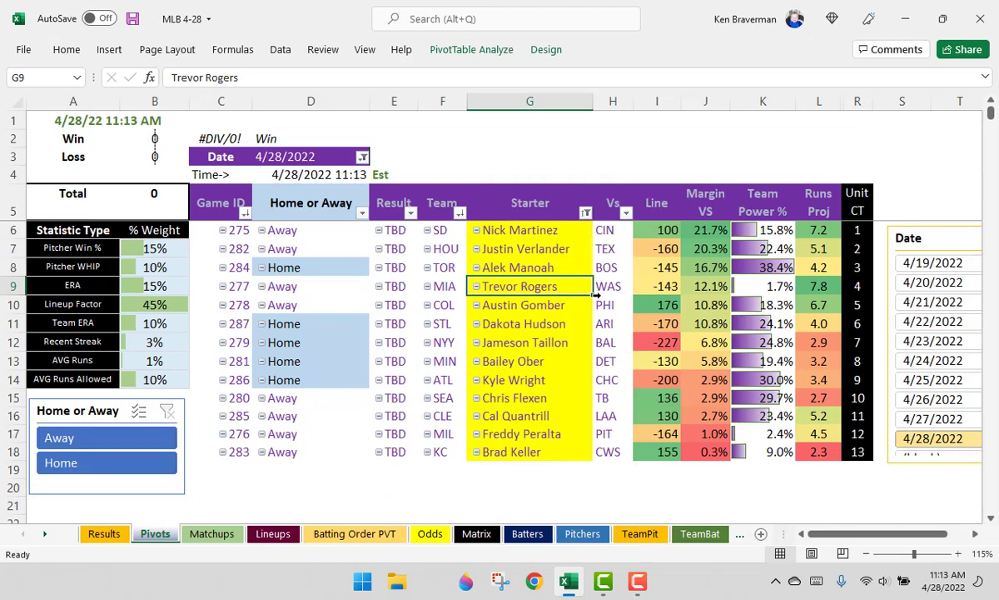
Step: Go through the ranked picks on the Pivots sheet team by team, from SD down to ATL, including the SD and COL lines
{"action": "left_click", "coordinate": [662, 230]}
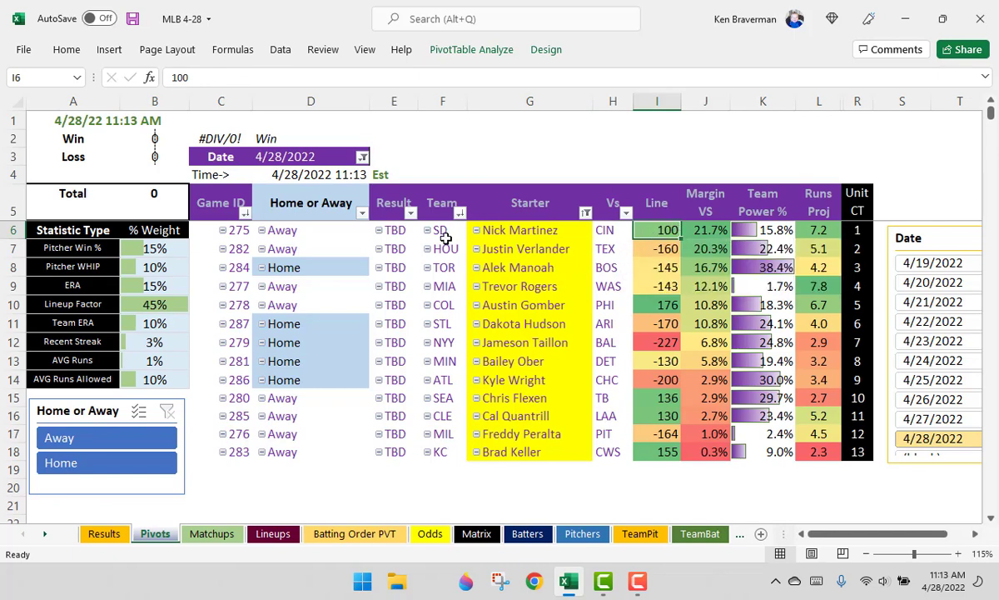
{"action": "left_click_drag", "start_coordinate": [446, 237], "coordinate": [600, 239]}
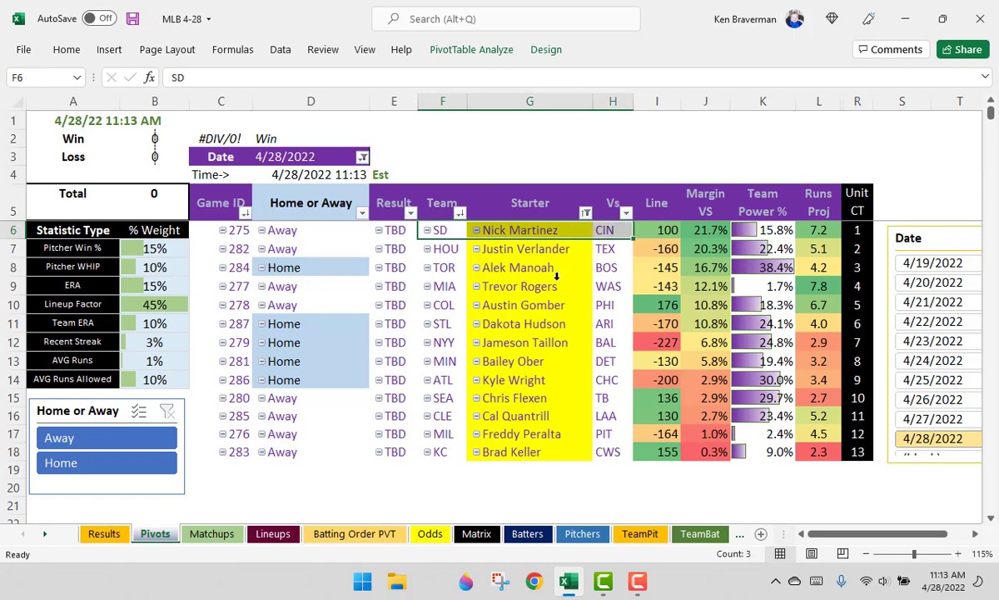
{"action": "left_click", "coordinate": [451, 249]}
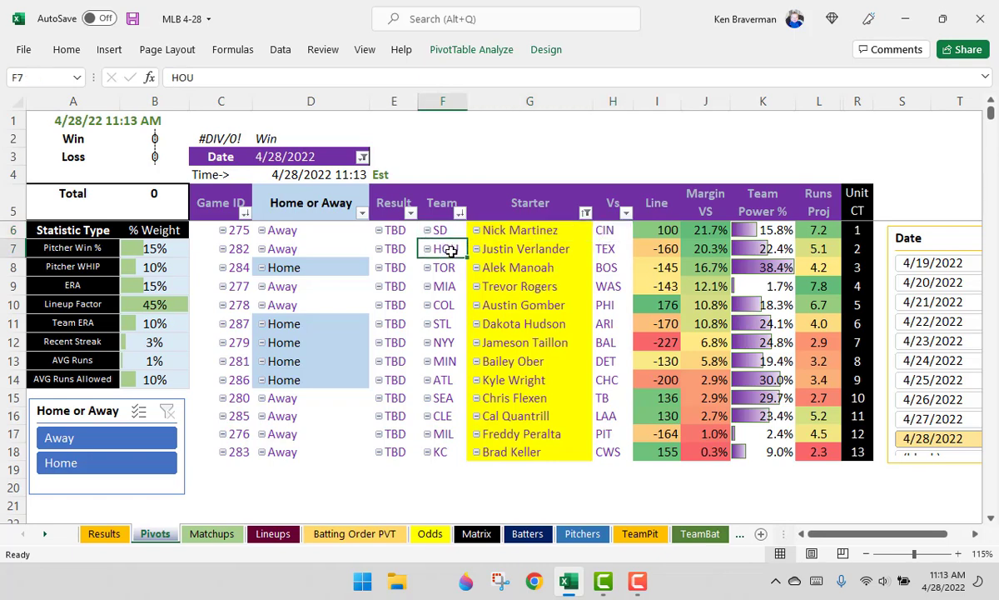
{"action": "left_click", "coordinate": [452, 267]}
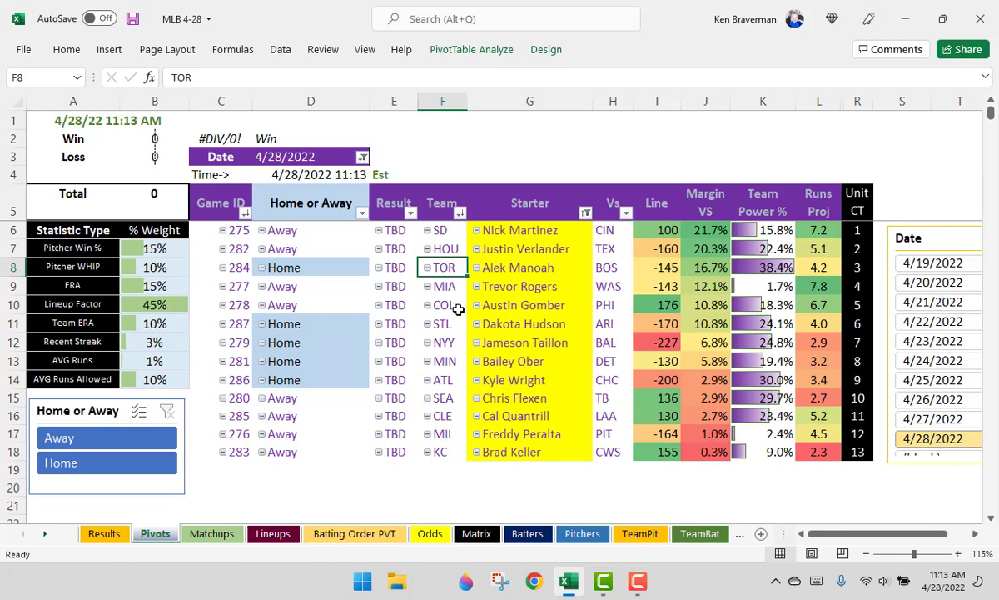
{"action": "left_click", "coordinate": [440, 285]}
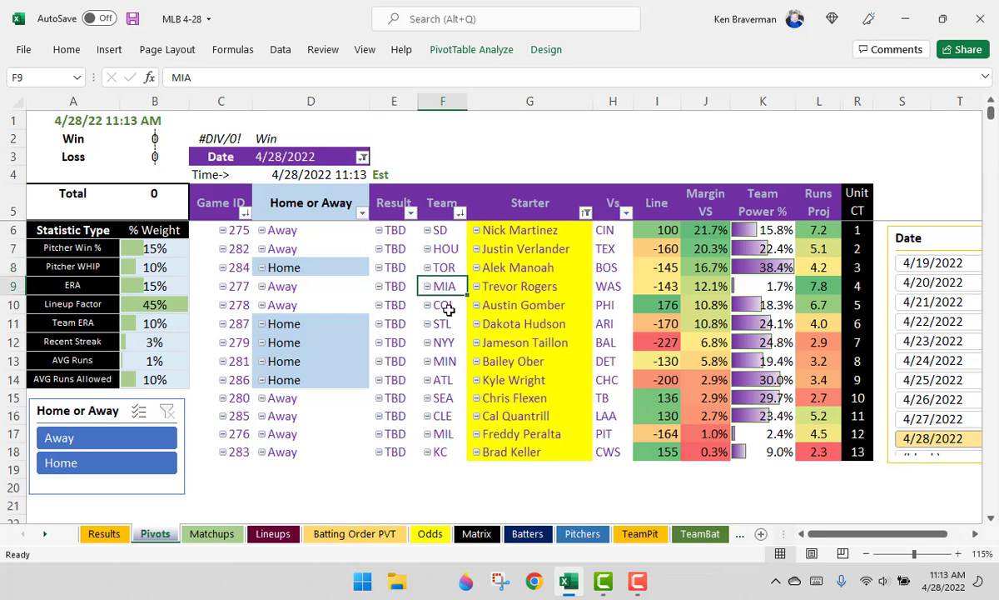
{"action": "left_click", "coordinate": [444, 306]}
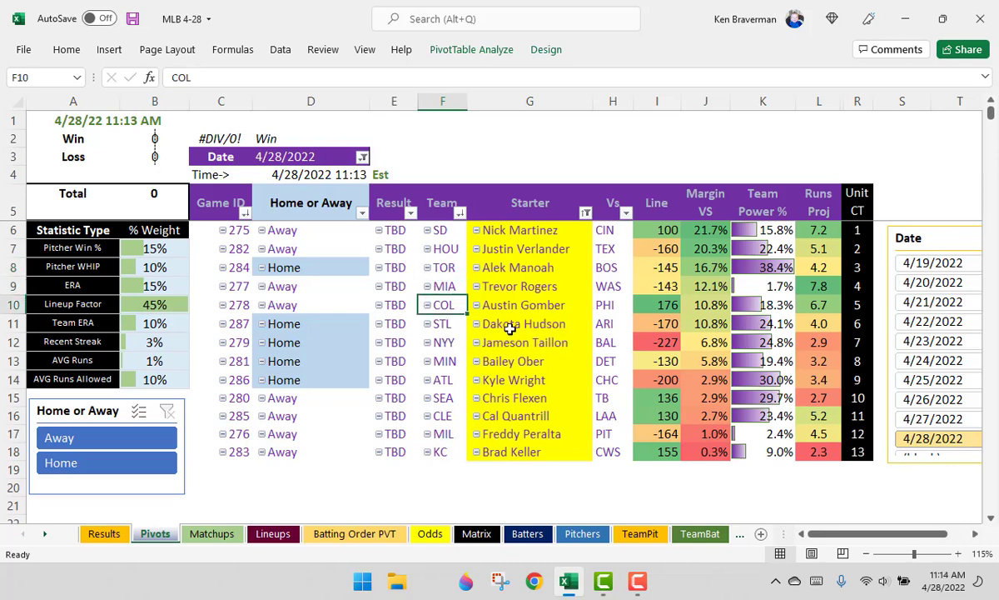
{"action": "left_click", "coordinate": [660, 308]}
{"action": "left_click", "coordinate": [452, 325]}
{"action": "left_click", "coordinate": [446, 343]}
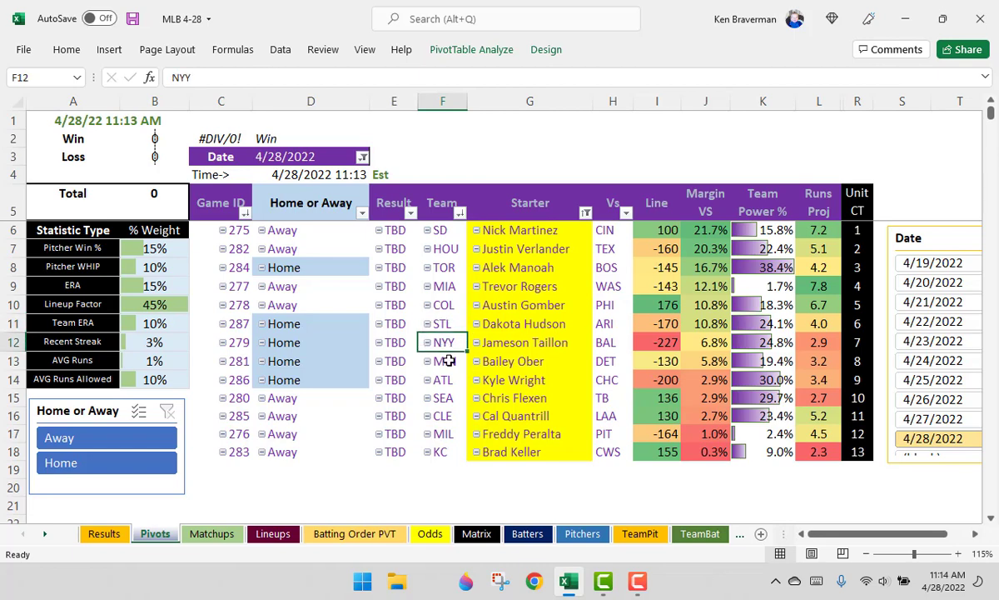
{"action": "left_click", "coordinate": [447, 362]}
{"action": "left_click", "coordinate": [448, 381]}
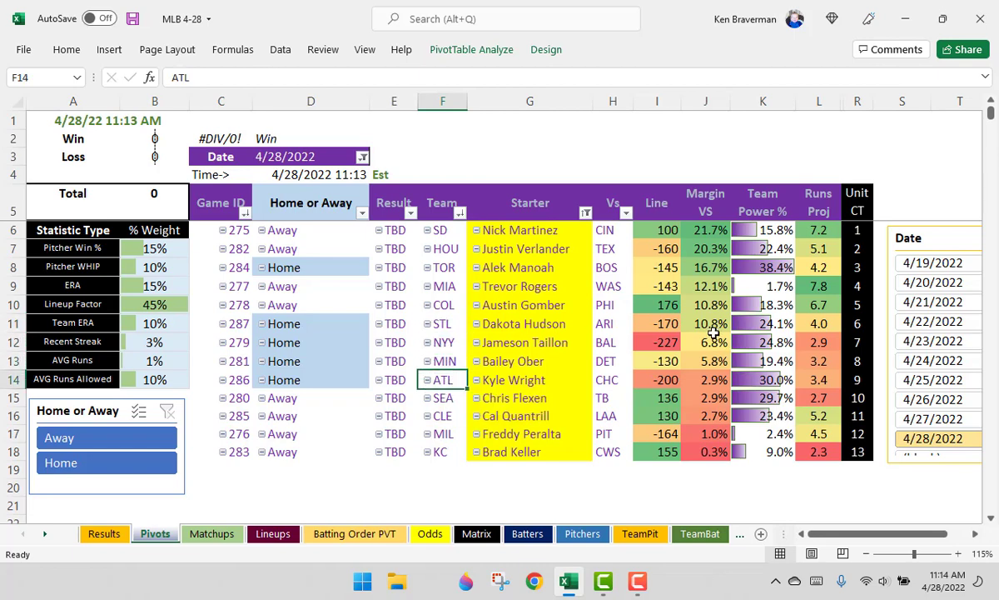
Step: Review the Margin VS values from HOU to STL and the six top-ranked teams, SD to STL
{"action": "left_click_drag", "start_coordinate": [711, 327], "coordinate": [707, 241]}
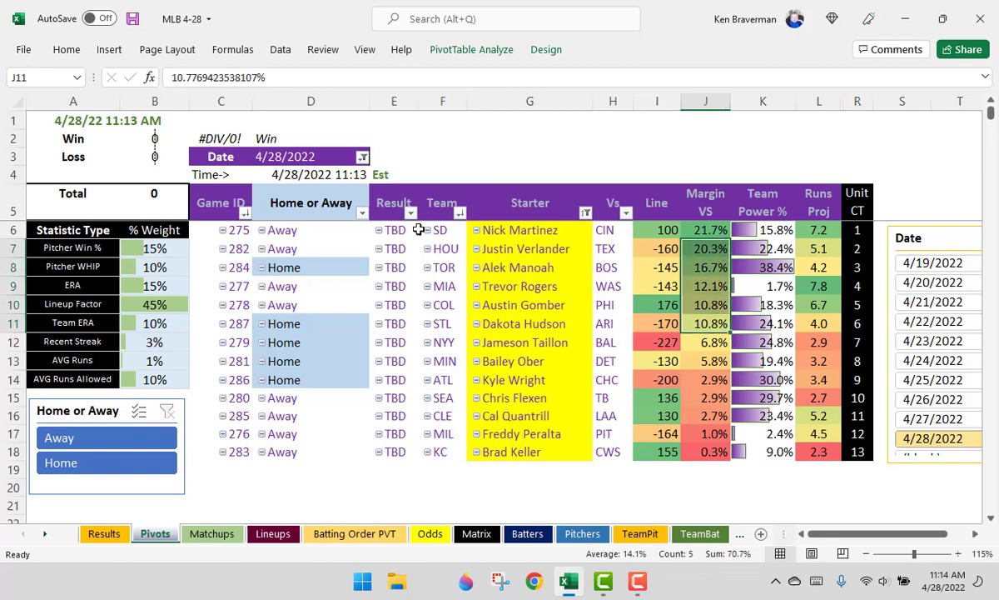
{"action": "left_click_drag", "start_coordinate": [440, 229], "coordinate": [441, 320]}
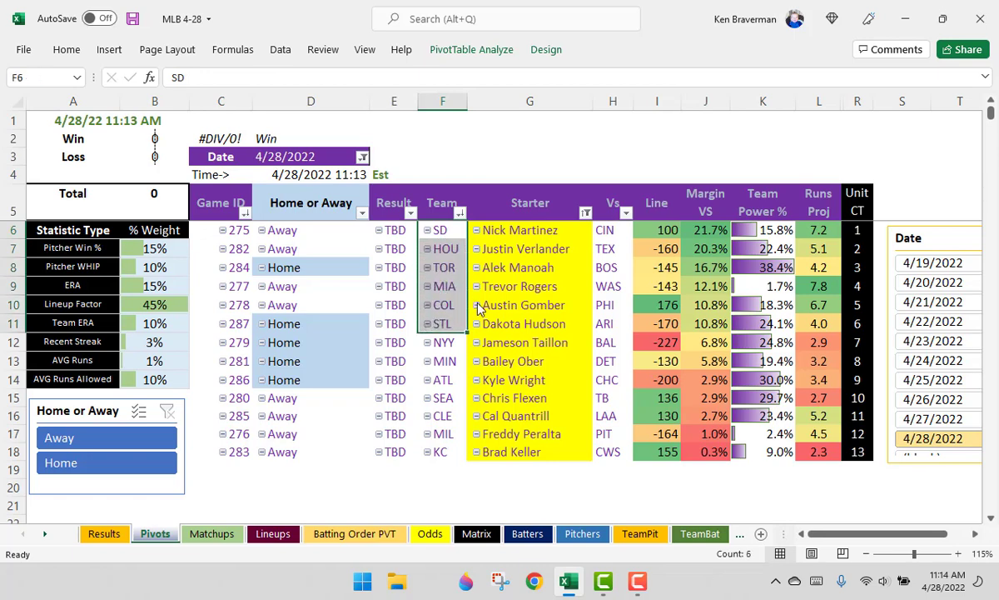
{"action": "left_click", "coordinate": [522, 145]}
{"action": "scroll", "coordinate": [400, 280], "scroll_direction": "down", "scroll_amount": 1, "text": "ctrl"}
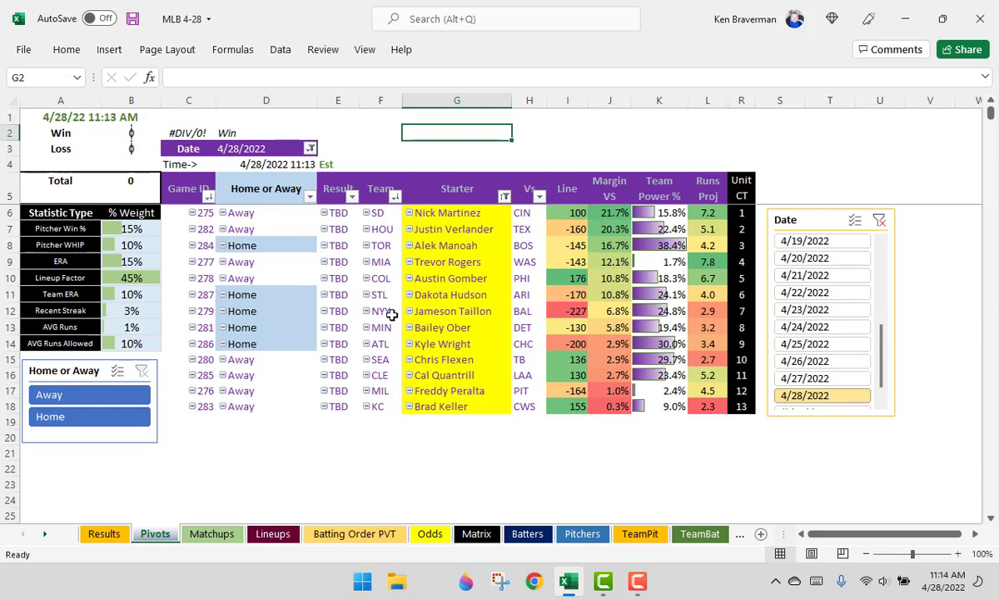
Step: Set the P-Stat Year to 2021 for every starter on the Matchups sheet, cells X3 to X28
{"action": "left_click", "coordinate": [225, 533]}
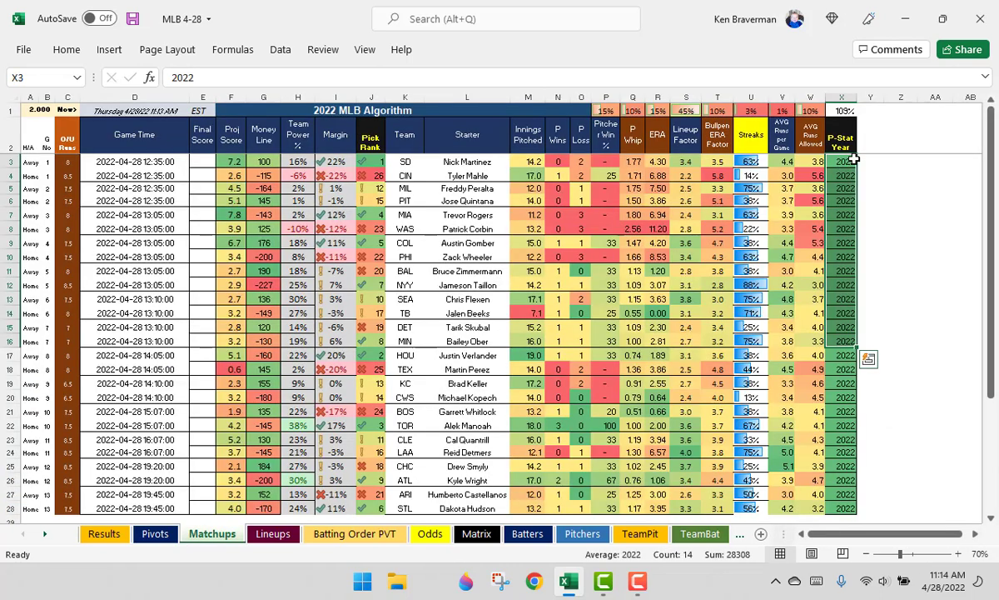
{"action": "type", "text": "2021"}
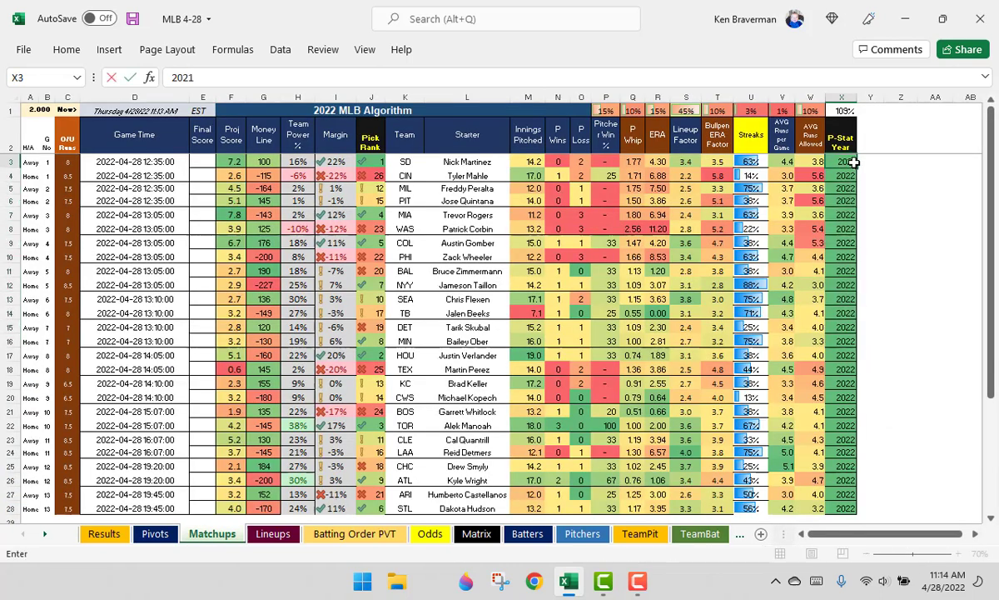
{"action": "key", "text": "Return"}
{"action": "left_click_drag", "start_coordinate": [853, 162], "coordinate": [853, 510]}
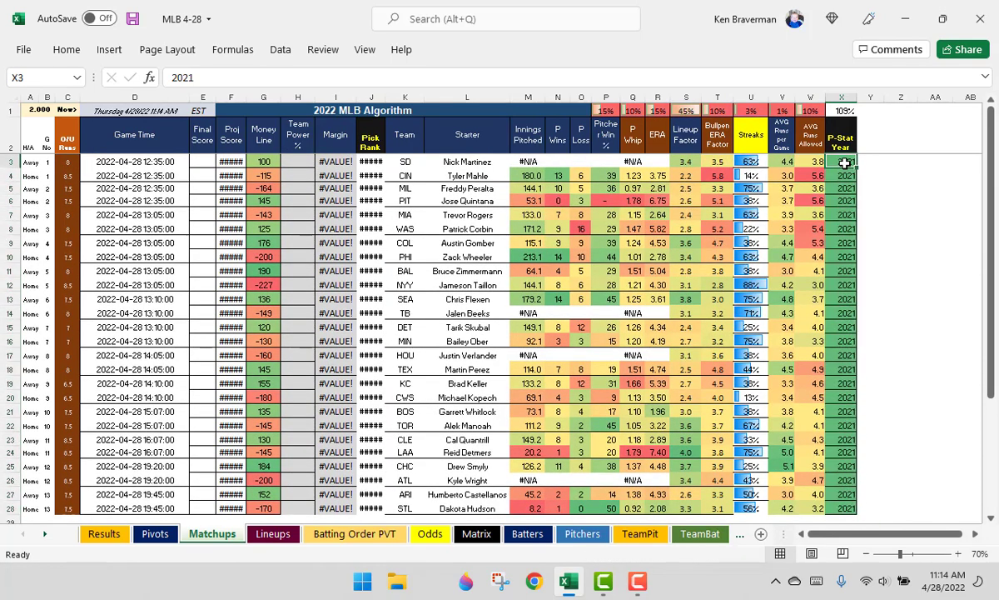
Step: Set the P-Stat Year to 2022 for the SD starter in X3 and the TB starter in X14
{"action": "type", "text": "2"}
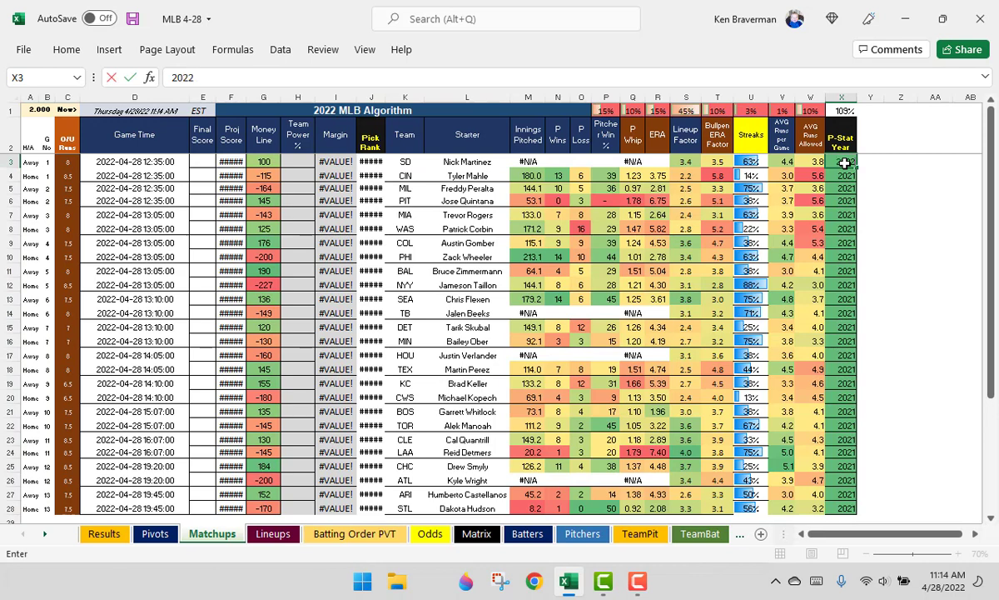
{"action": "type", "text": "002"}
{"action": "key", "text": "Return"}
{"action": "key", "text": "Down"}
{"action": "key", "text": "Down"}
{"action": "key", "text": "Down"}
{"action": "key", "text": "Down"}
{"action": "key", "text": "Down"}
{"action": "key", "text": "Down"}
{"action": "key", "text": "Down"}
{"action": "key", "text": "Down"}
{"action": "key", "text": "Down"}
{"action": "key", "text": "Down"}
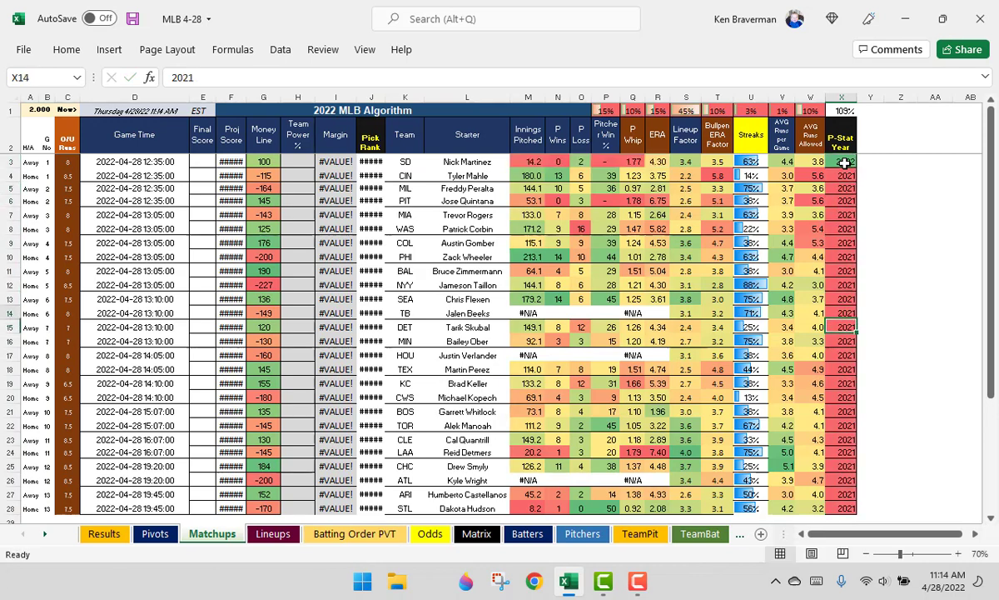
{"action": "type", "text": "2022"}
{"action": "key", "text": "Return"}
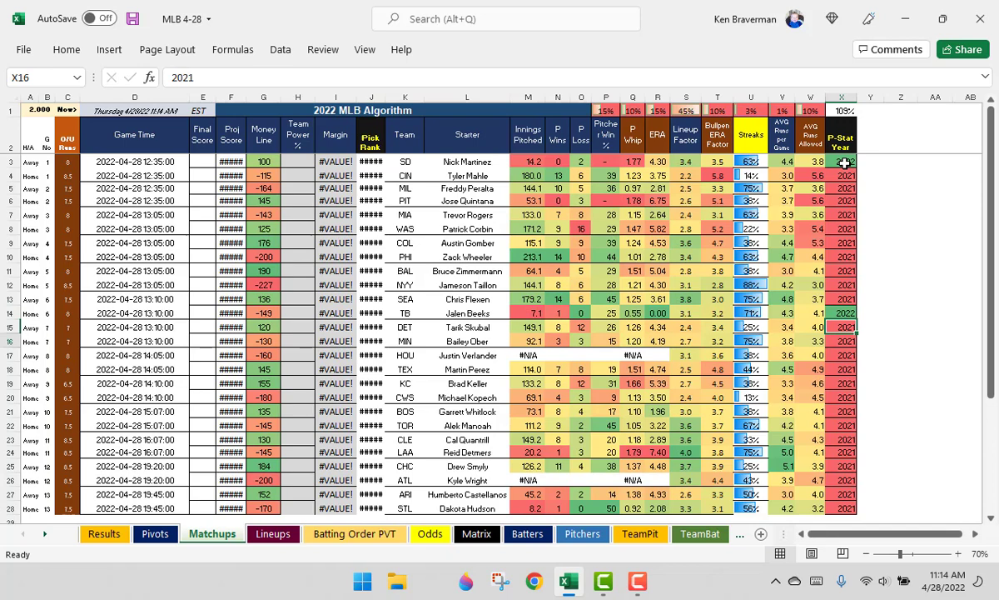
Step: Set the P-Stat Year to 2022 for the HOU starter in X17 and the ATL starter in X26
{"action": "key", "text": "Down"}
{"action": "key", "text": "Down"}
{"action": "type", "text": "2"}
{"action": "key", "text": "Return"}
{"action": "key", "text": "Down"}
{"action": "key", "text": "Down"}
{"action": "key", "text": "Down"}
{"action": "key", "text": "Down"}
{"action": "key", "text": "Down"}
{"action": "key", "text": "Down"}
{"action": "key", "text": "Down"}
{"action": "key", "text": "Down"}
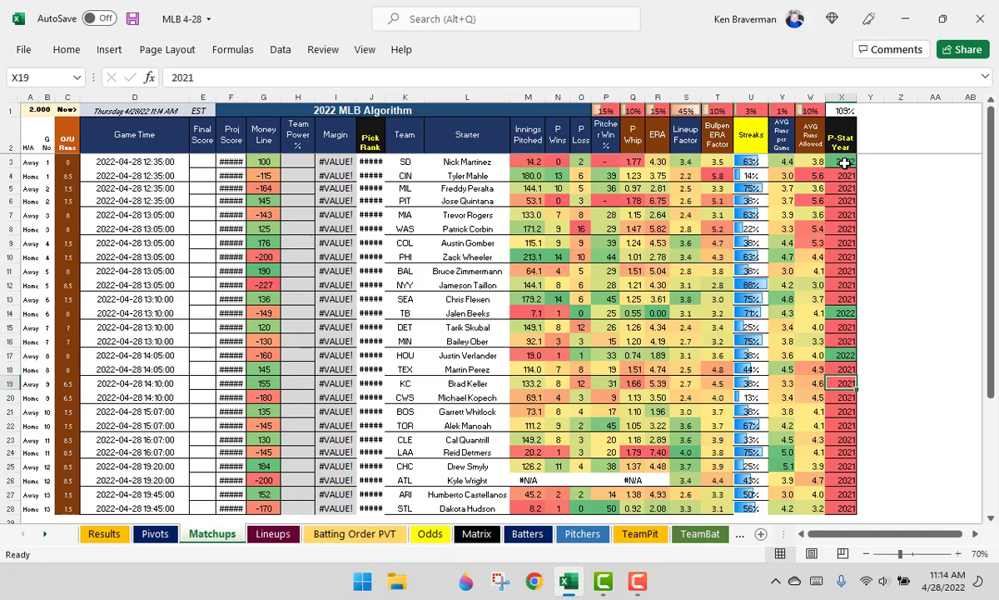
{"action": "type", "text": "2022"}
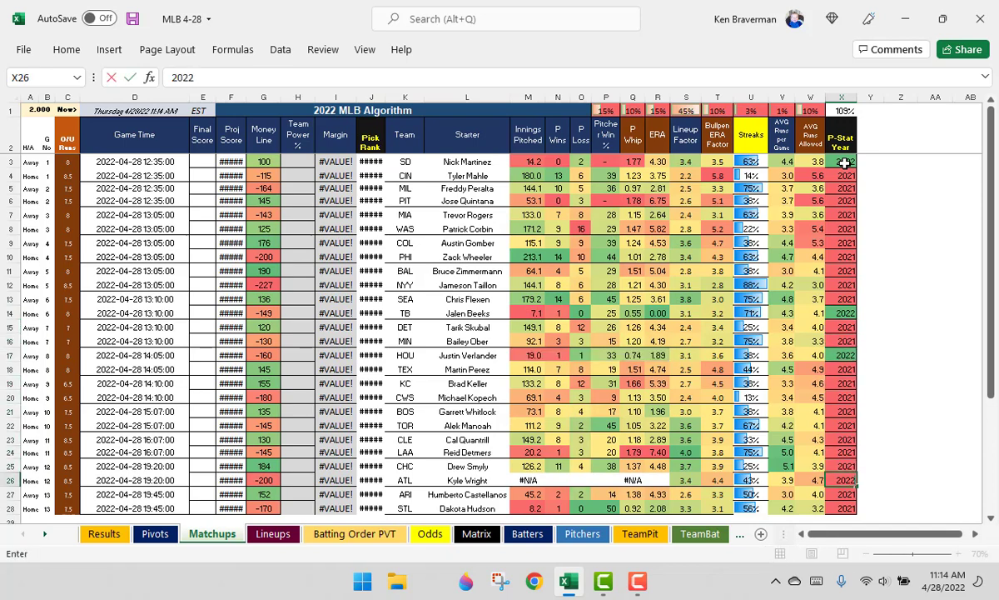
{"action": "key", "text": "Return"}
Step: Refresh the starter picks pivot table on the Pivots sheet with the mixed 2021 and 2022 pitcher years
{"action": "left_click", "coordinate": [155, 533]}
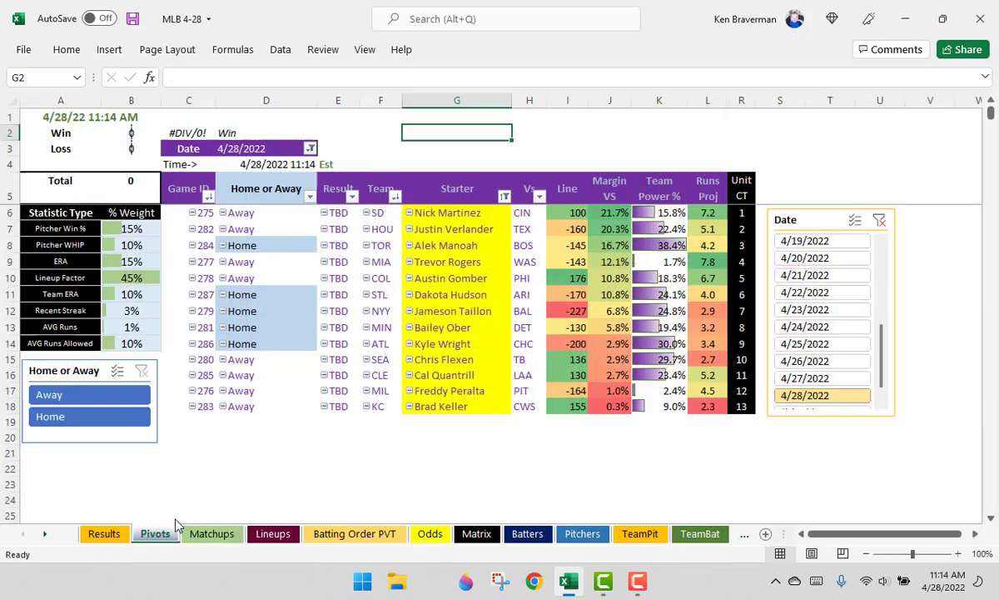
{"action": "right_click", "coordinate": [458, 328]}
{"action": "left_click", "coordinate": [489, 263]}
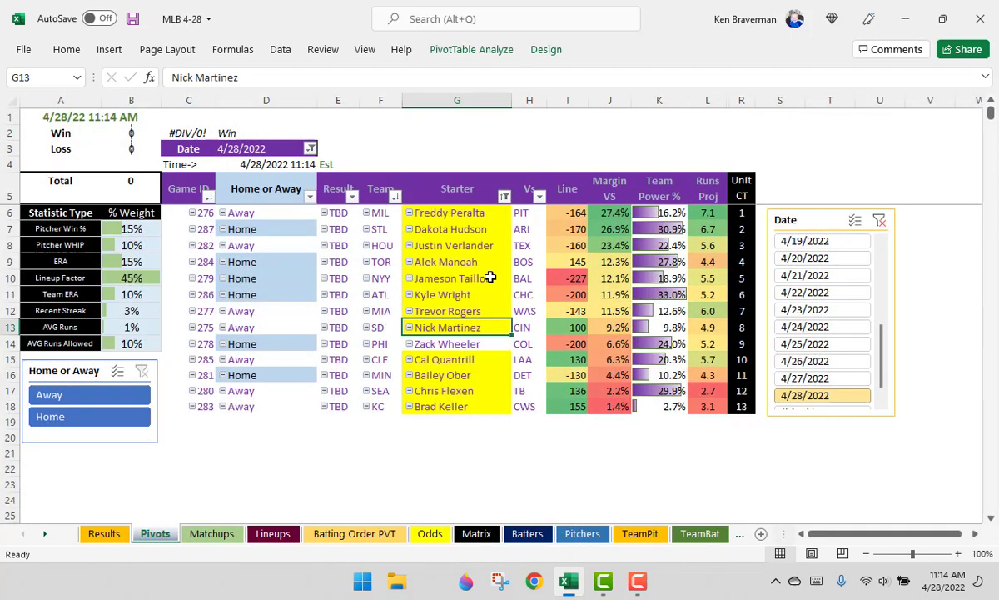
{"action": "left_click", "coordinate": [447, 146]}
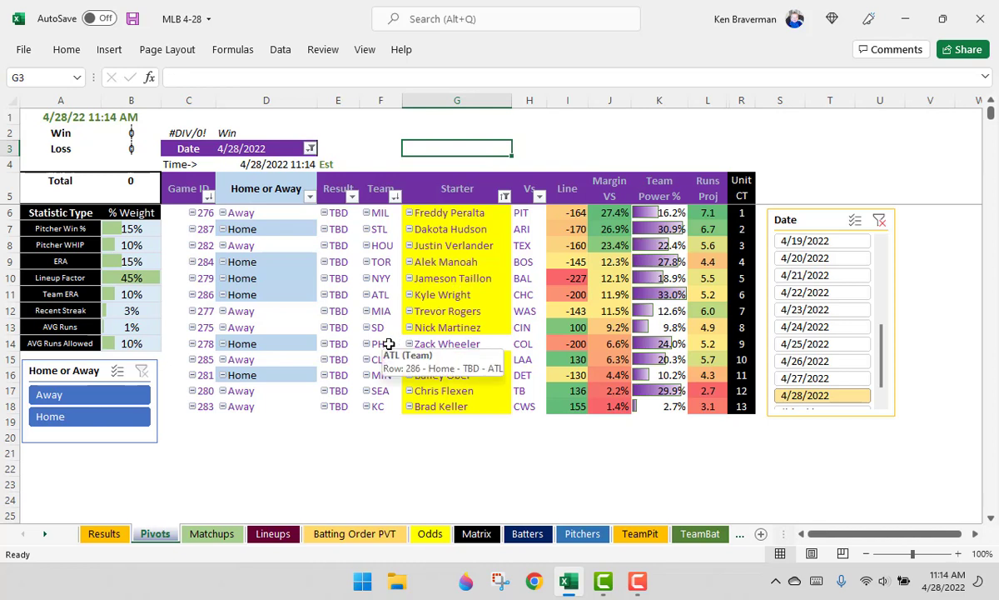
Step: Review the PHI versus COL pick and its line, and the top-ranked MIL pick on the Pivots sheet
{"action": "left_click_drag", "start_coordinate": [399, 345], "coordinate": [533, 343]}
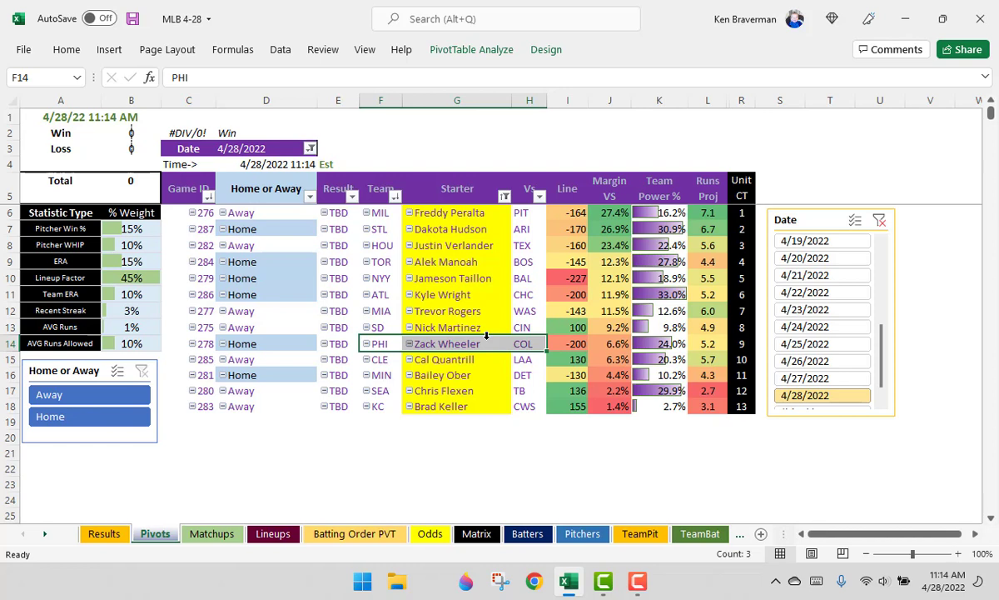
{"action": "left_click", "coordinate": [575, 347]}
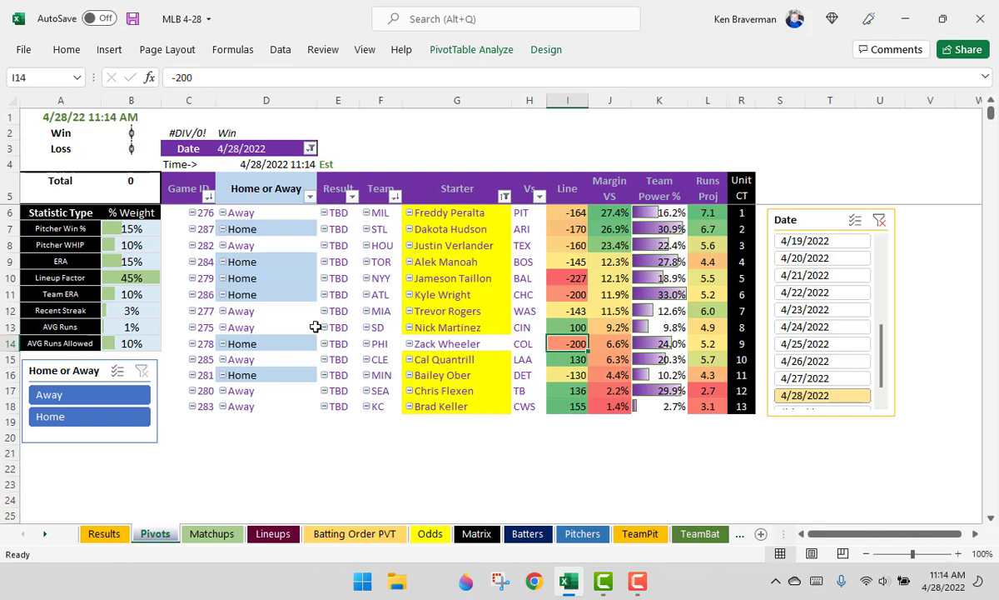
{"action": "left_click_drag", "start_coordinate": [383, 346], "coordinate": [449, 345]}
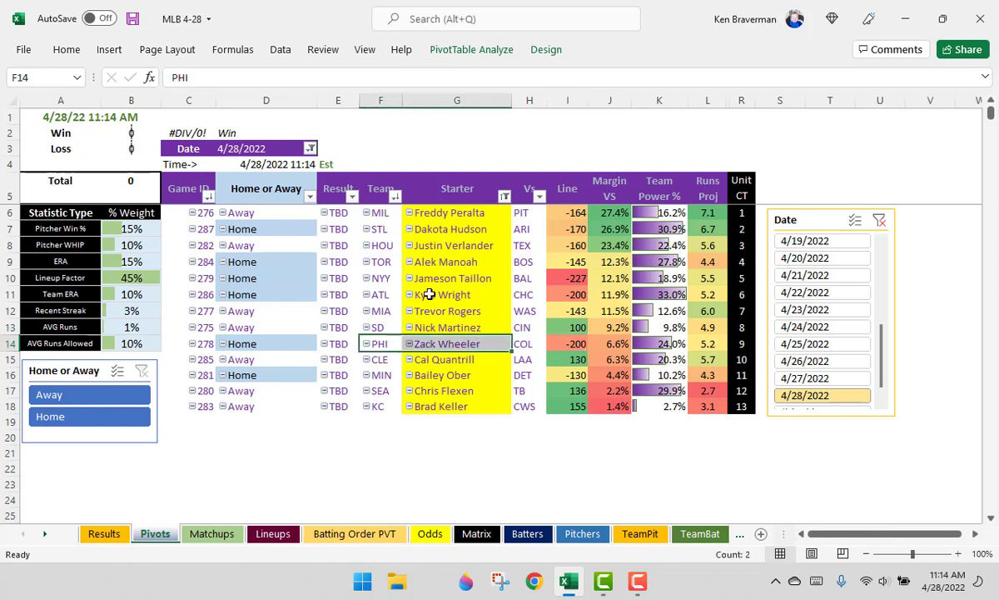
{"action": "left_click", "coordinate": [371, 213]}
{"action": "left_click", "coordinate": [381, 239], "text": "shift"}
{"action": "left_click", "coordinate": [382, 214]}
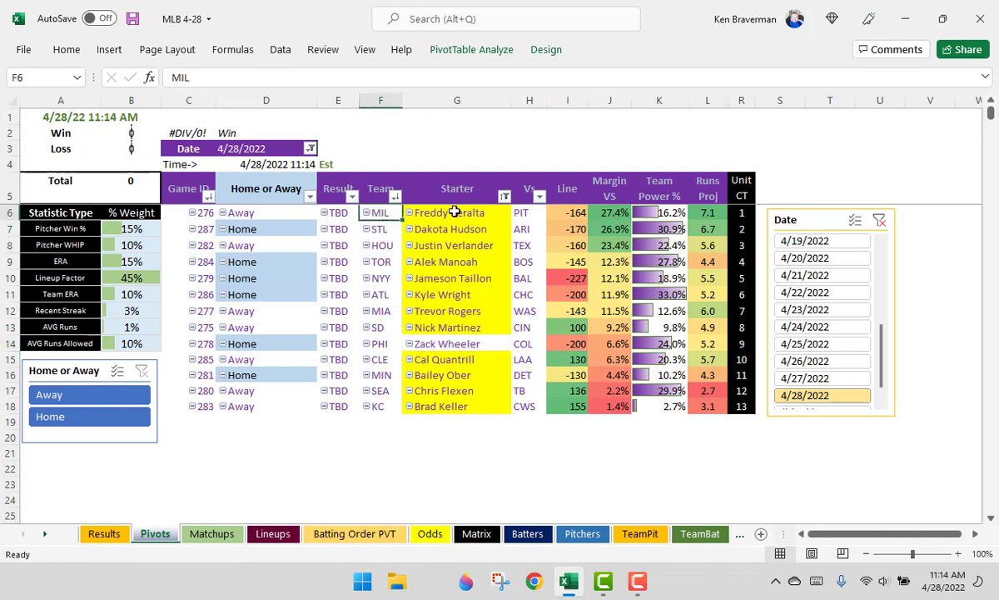
Step: Fill the P-Stat Year 2022 from X3 down to X28 on the Matchups sheet for every starter
{"action": "left_click", "coordinate": [212, 533]}
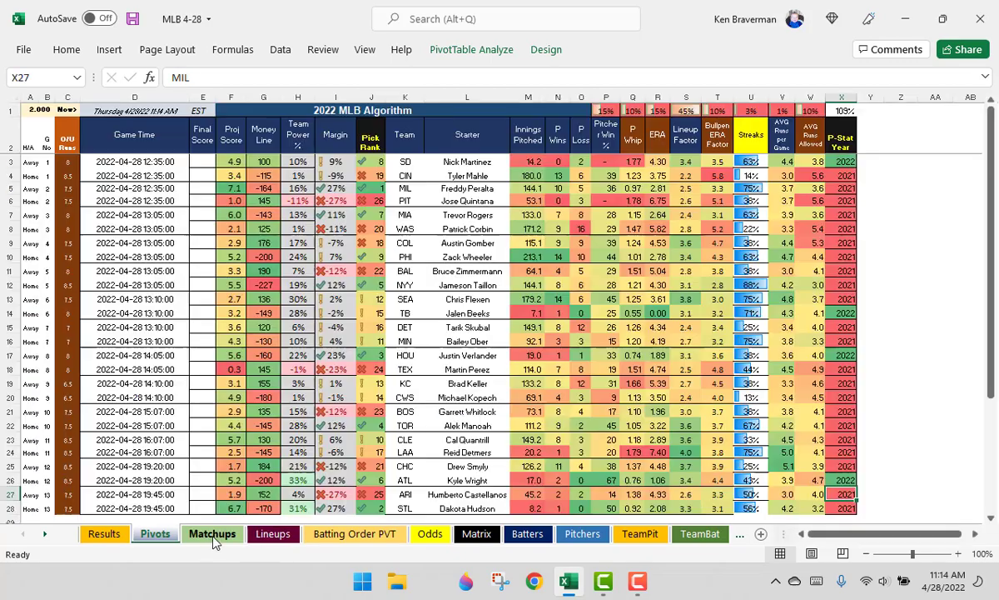
{"action": "scroll", "coordinate": [849, 323], "scroll_direction": "down", "scroll_amount": 2}
{"action": "scroll", "coordinate": [845, 300], "scroll_direction": "up", "scroll_amount": 2}
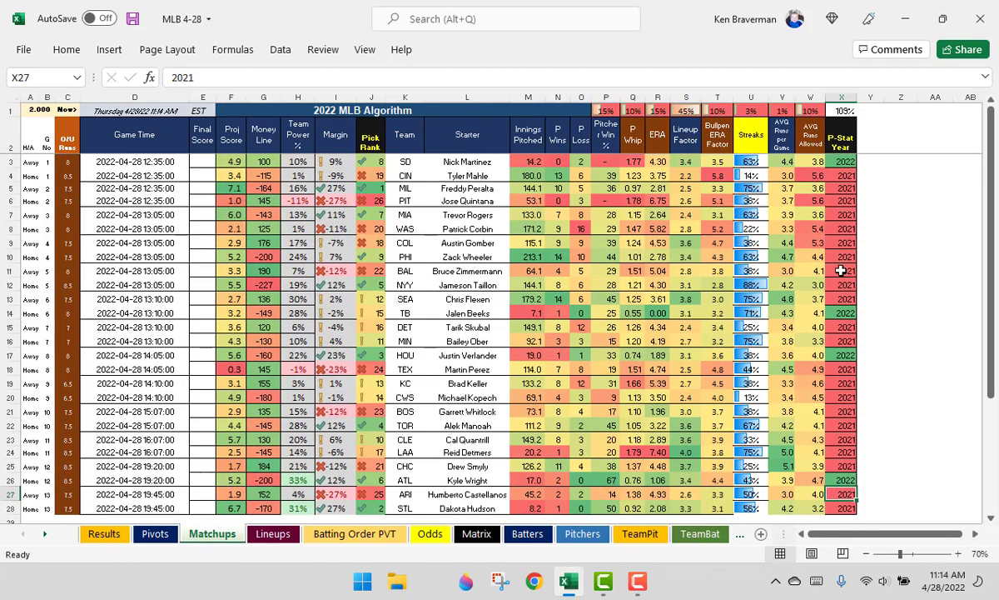
{"action": "left_click_drag", "start_coordinate": [839, 160], "coordinate": [838, 504]}
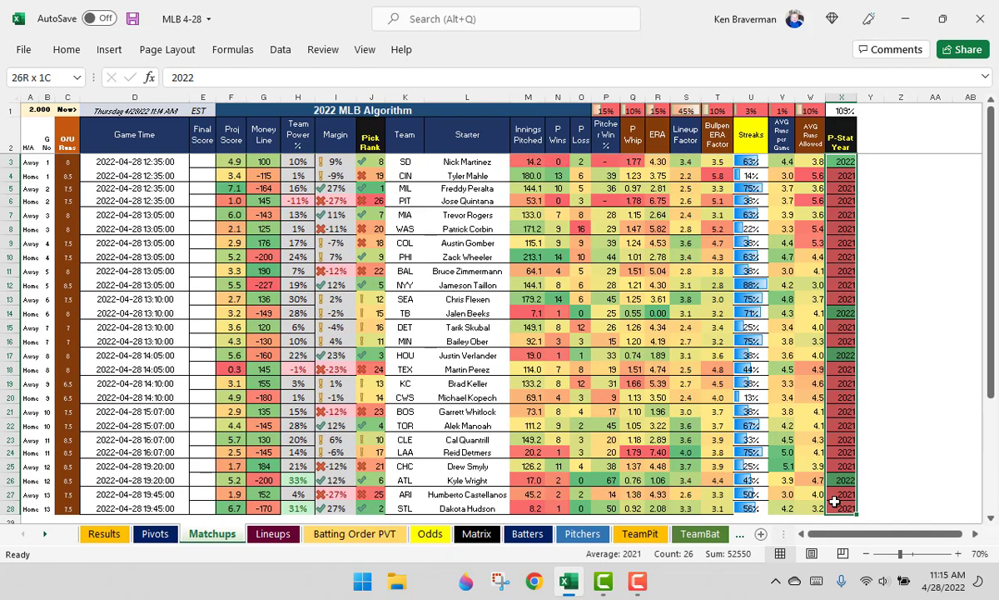
{"action": "key", "text": "ctrl+d"}
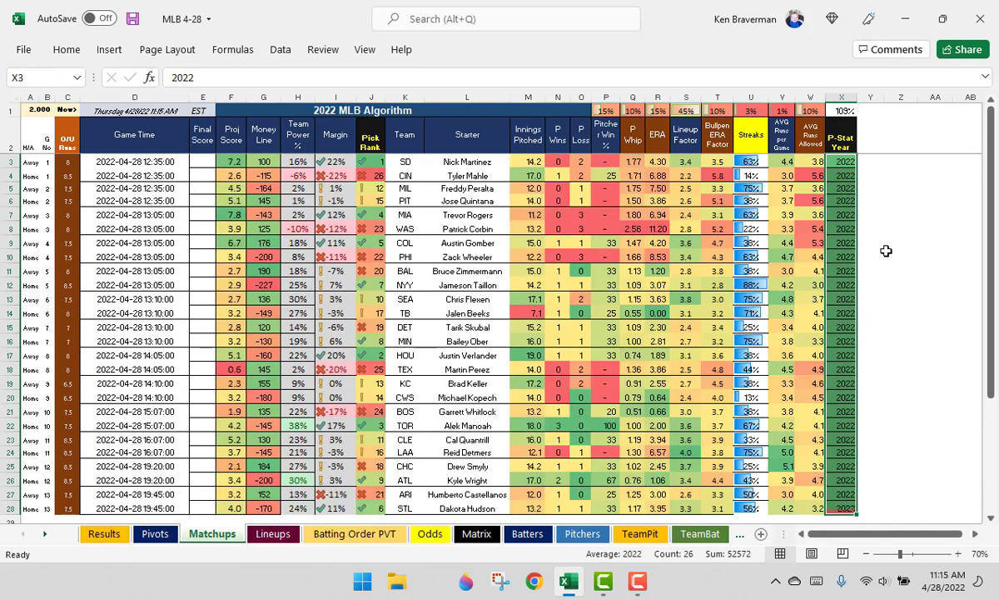
{"action": "left_click", "coordinate": [887, 249]}
Step: Check the ERAs of the MIA and WAS starters and set their P-Stat Year to 2021 in X7 and X8
{"action": "left_click", "coordinate": [843, 228]}
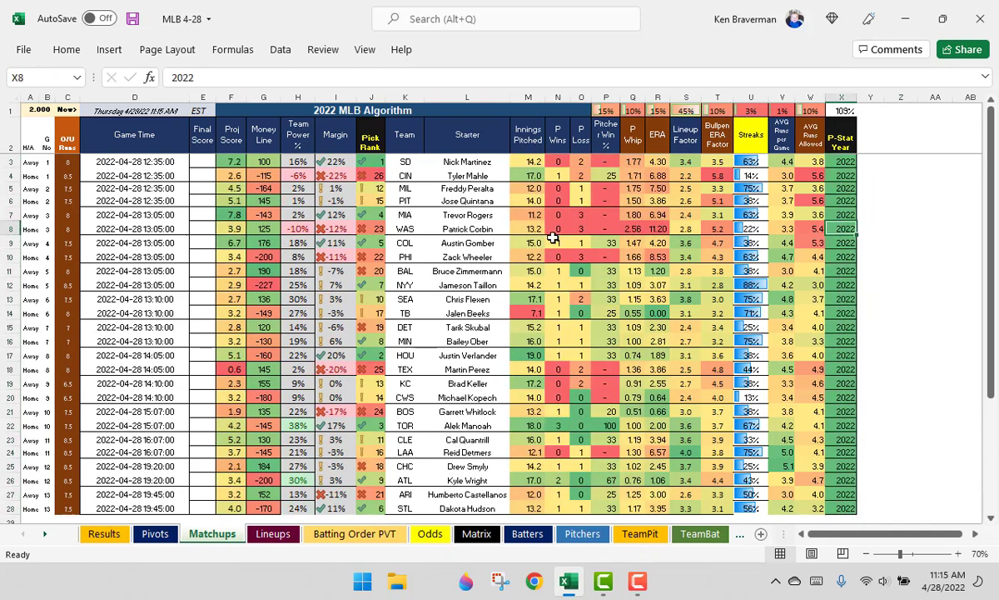
{"action": "left_click_drag", "start_coordinate": [660, 228], "coordinate": [657, 217]}
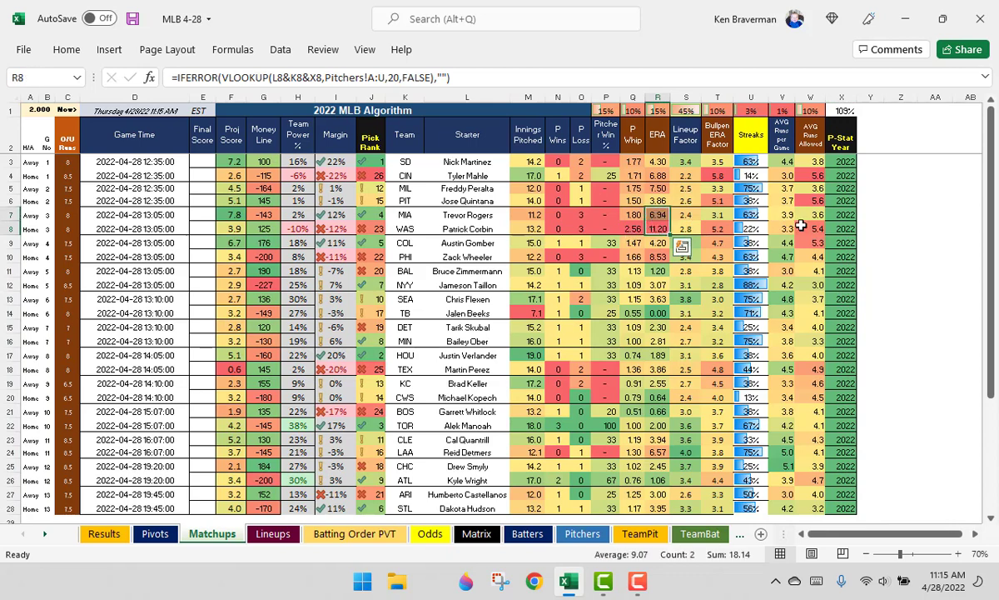
{"action": "left_click", "coordinate": [841, 213]}
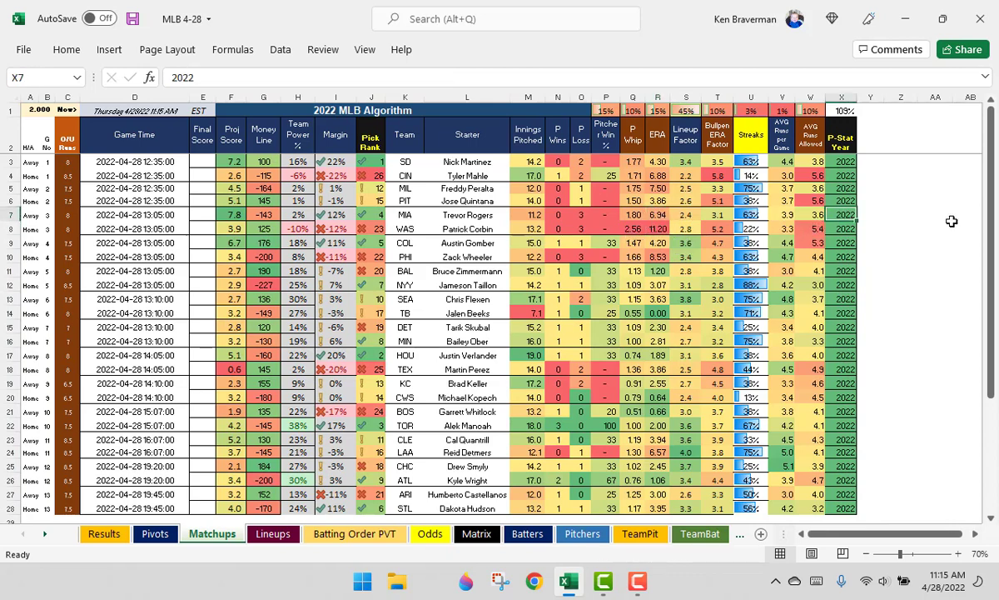
{"action": "type", "text": "2021"}
{"action": "key", "text": "Return"}
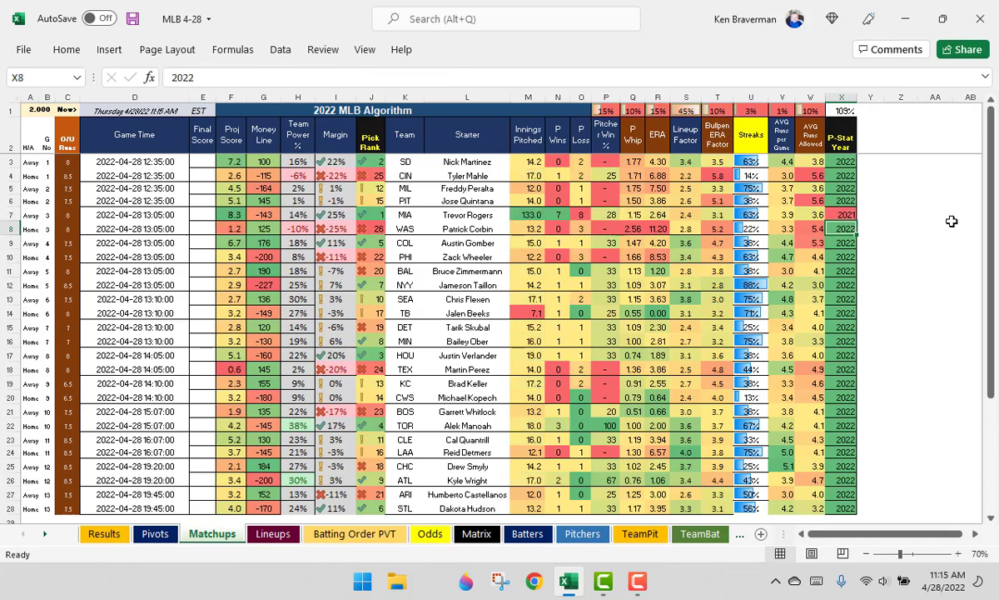
{"action": "type", "text": "2021"}
{"action": "key", "text": "Return"}
{"action": "key", "text": "Up"}
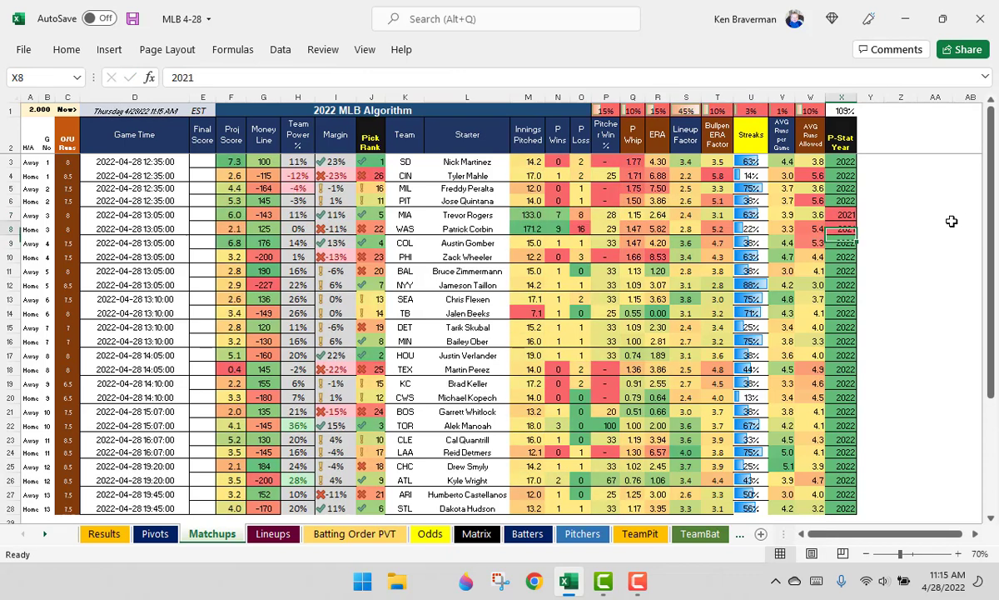
Step: Review the WAS starter's ERA and the projected scores for MIA and WAS against their P-Stat Year
{"action": "left_click", "coordinate": [658, 228]}
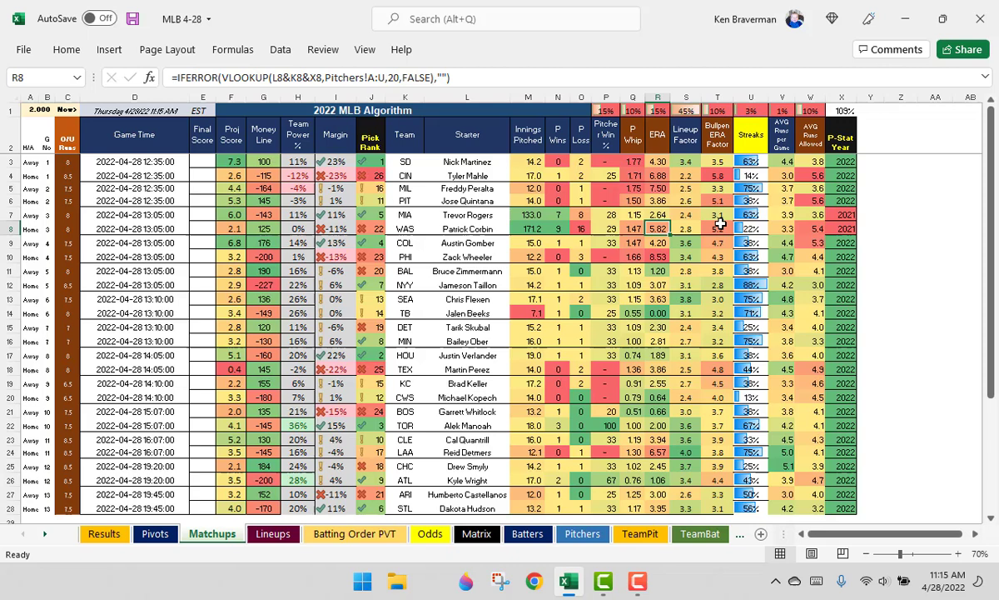
{"action": "left_click_drag", "start_coordinate": [239, 218], "coordinate": [235, 228]}
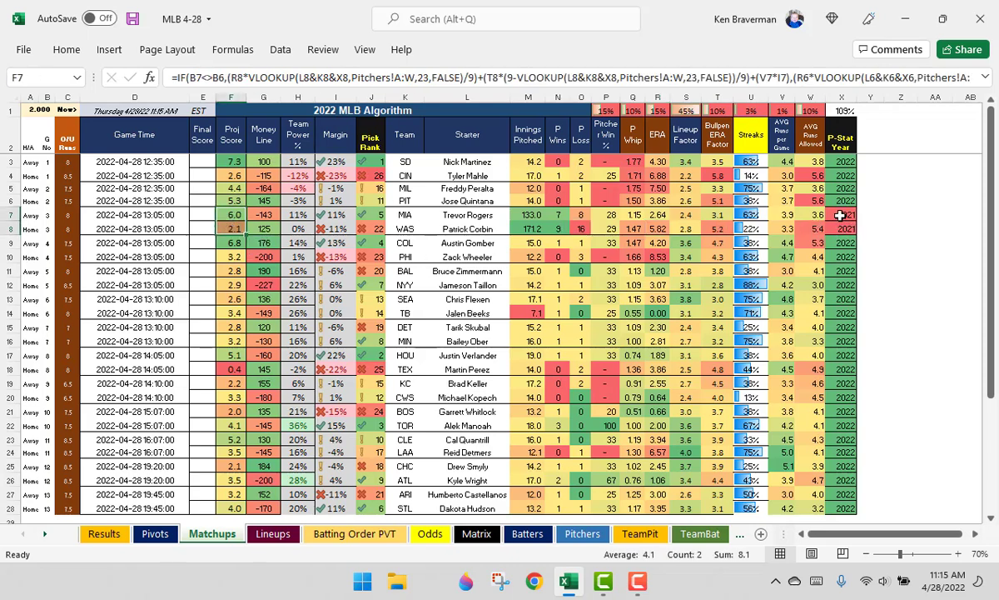
{"action": "left_click_drag", "start_coordinate": [841, 214], "coordinate": [839, 229]}
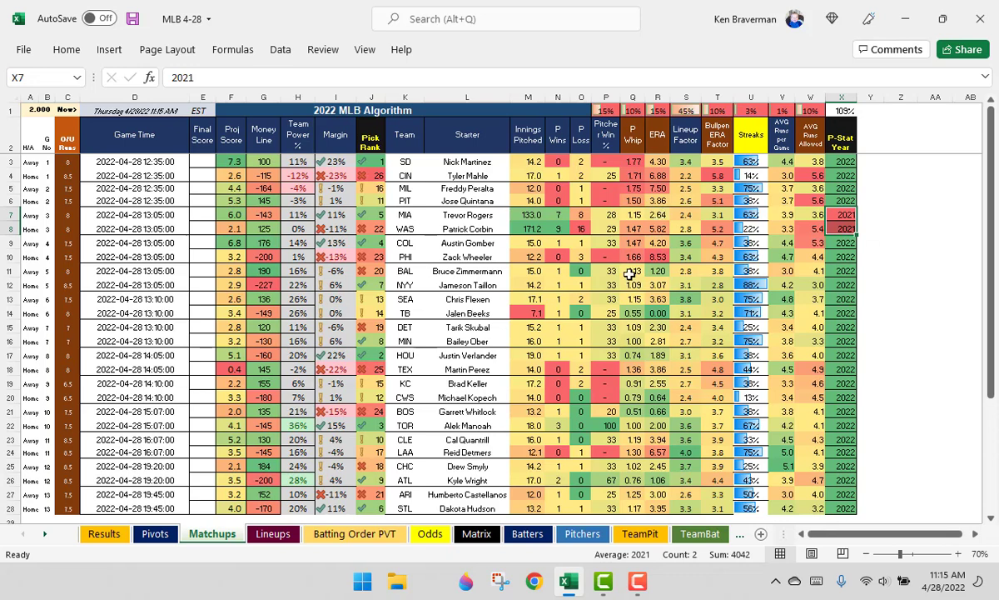
Step: Check the MIL starter's ERA and set the P-Stat Year to 2021 for MIL in X5 and PIT in X6
{"action": "left_click", "coordinate": [662, 190]}
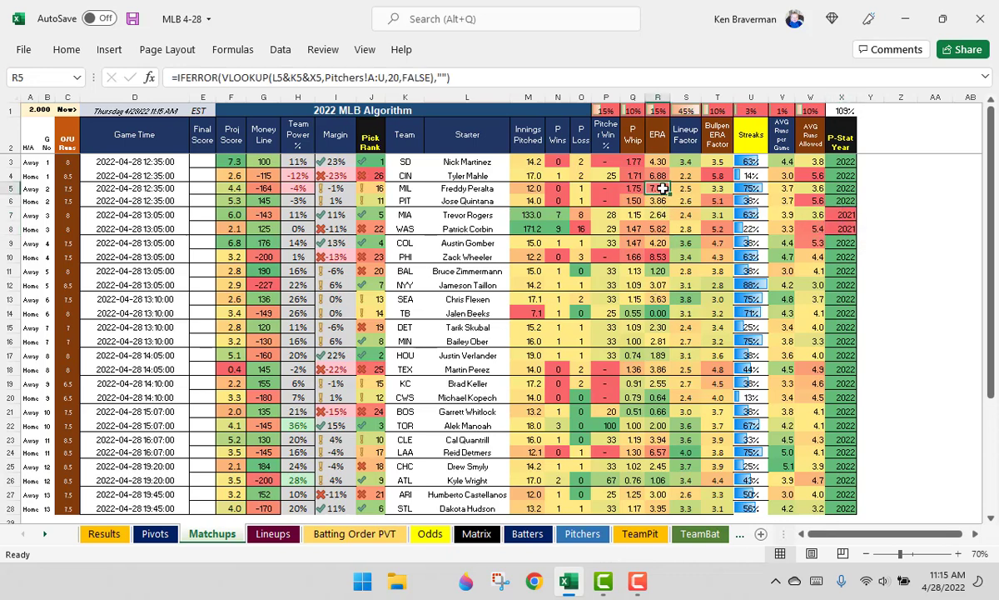
{"action": "left_click", "coordinate": [848, 190]}
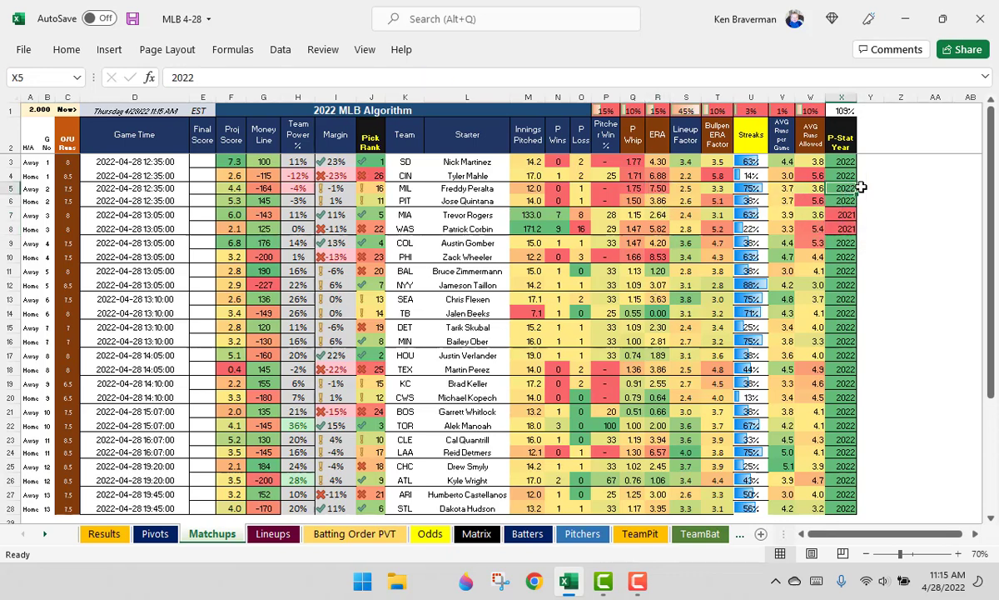
{"action": "type", "text": "20"}
{"action": "key", "text": "Return"}
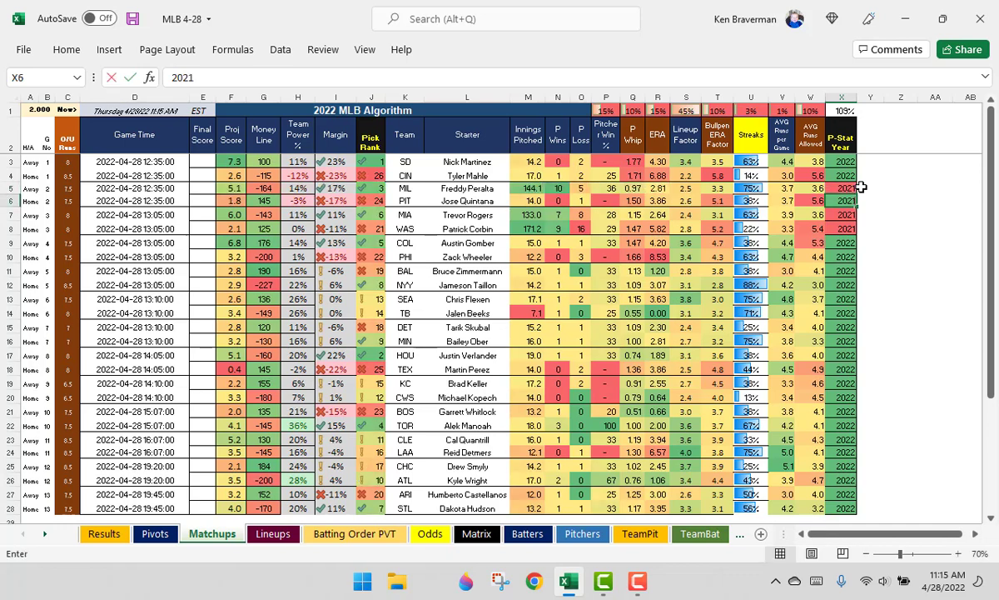
{"action": "type", "text": "2021"}
{"action": "key", "text": "Return"}
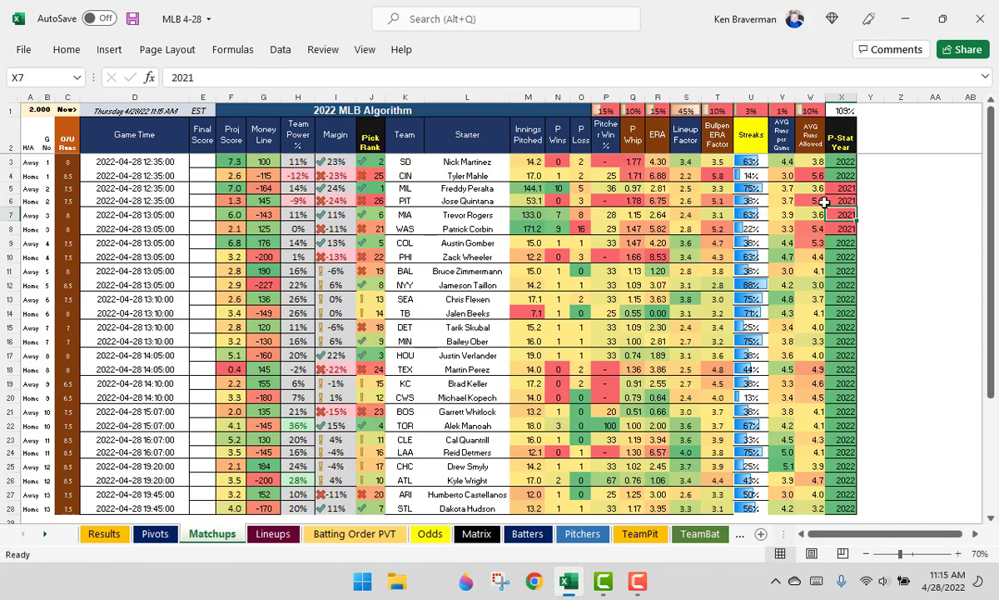
Step: Change the PIT starter's P-Stat Year in X6 to 2022
{"action": "left_click", "coordinate": [839, 201]}
{"action": "type", "text": "2021"}
{"action": "key", "text": "BackSpace"}
{"action": "type", "text": "2"}
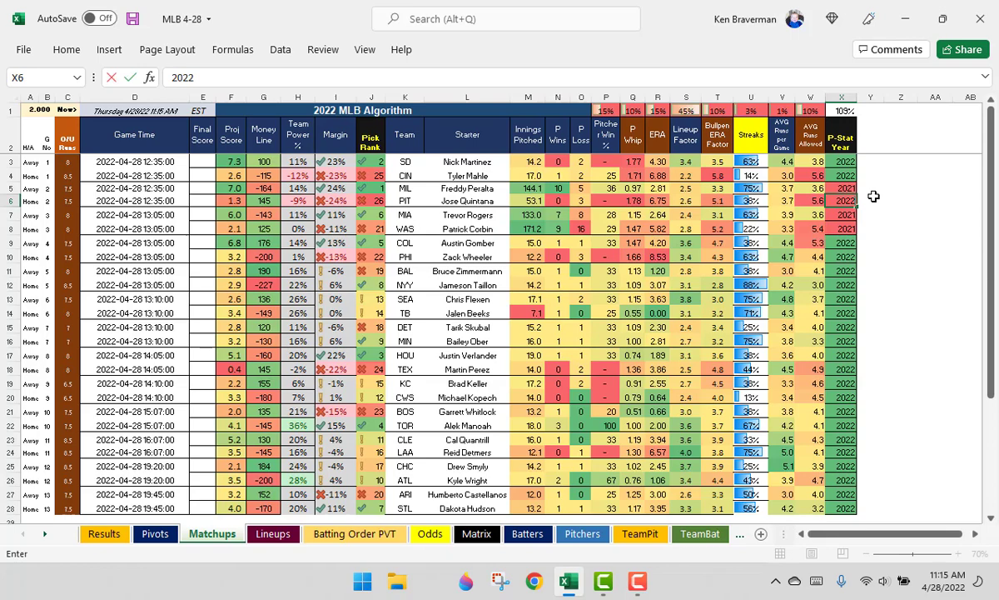
{"action": "key", "text": "Return"}
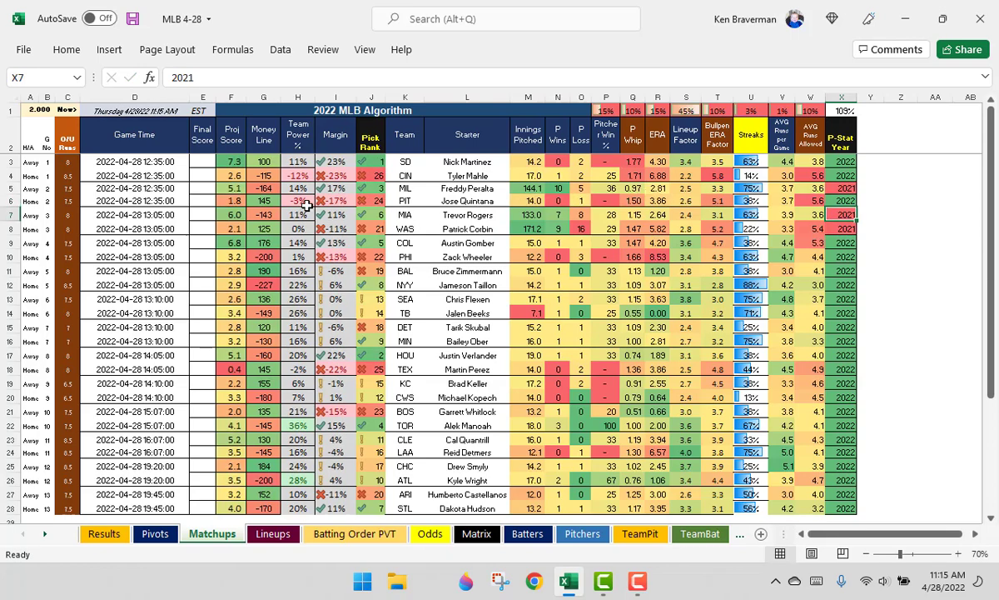
Step: Review the projected scores from MIL to MIA and the ERAs of the PIT, MIL and TB starters
{"action": "left_click_drag", "start_coordinate": [238, 192], "coordinate": [238, 215]}
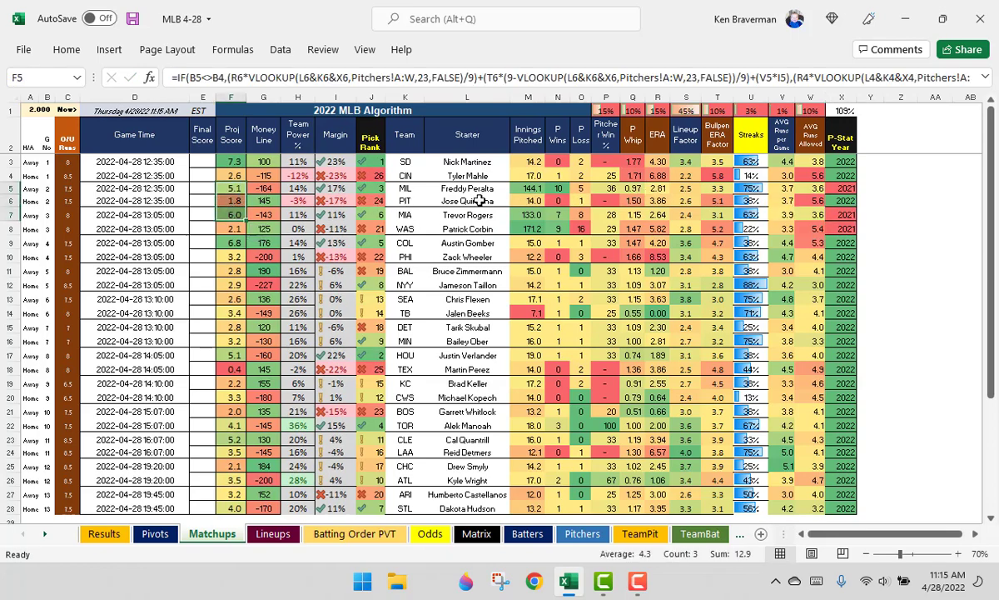
{"action": "left_click", "coordinate": [658, 201]}
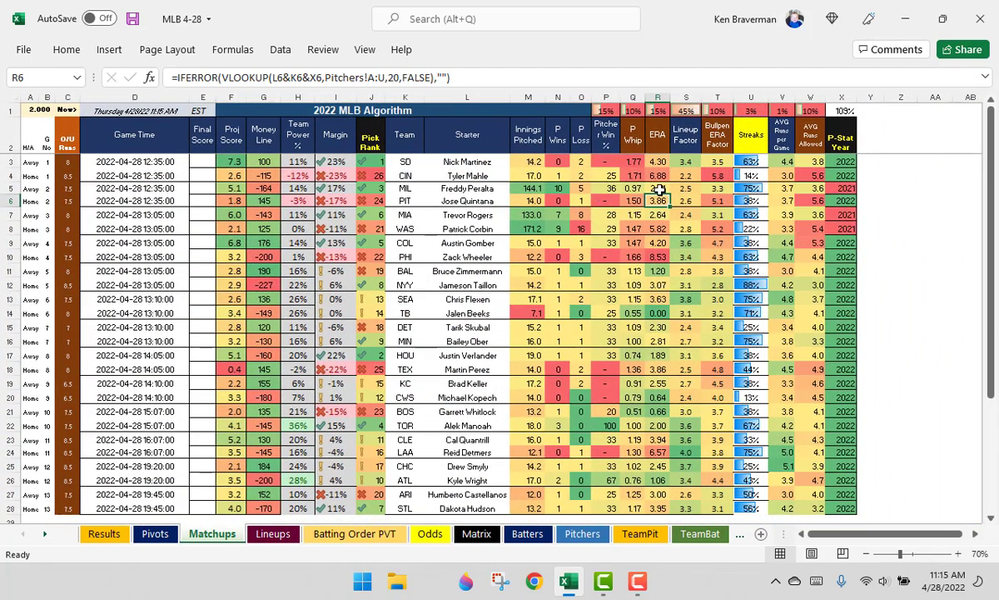
{"action": "left_click", "coordinate": [659, 188]}
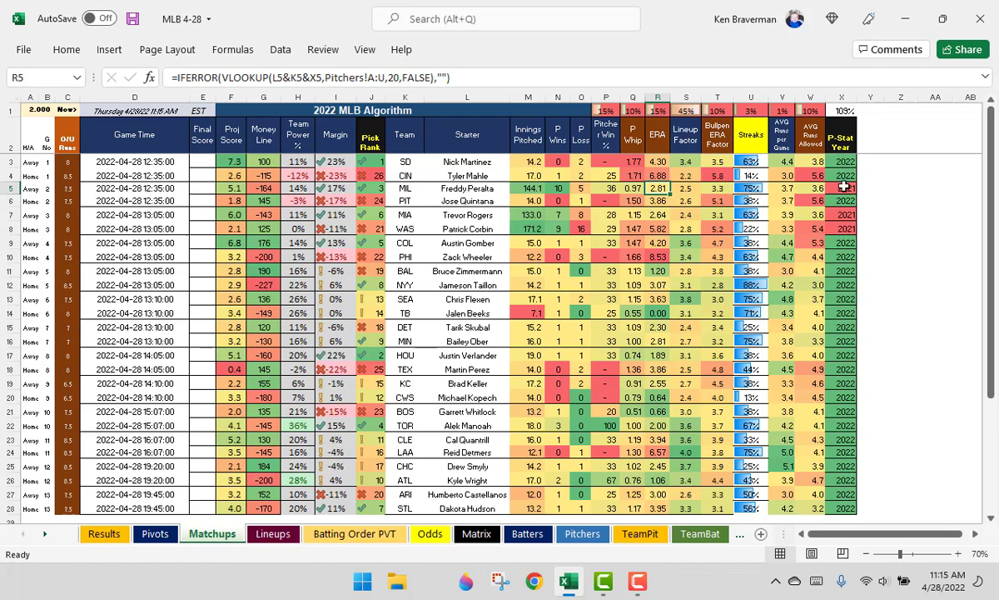
{"action": "scroll", "coordinate": [642, 313], "scroll_direction": "down", "scroll_amount": 2}
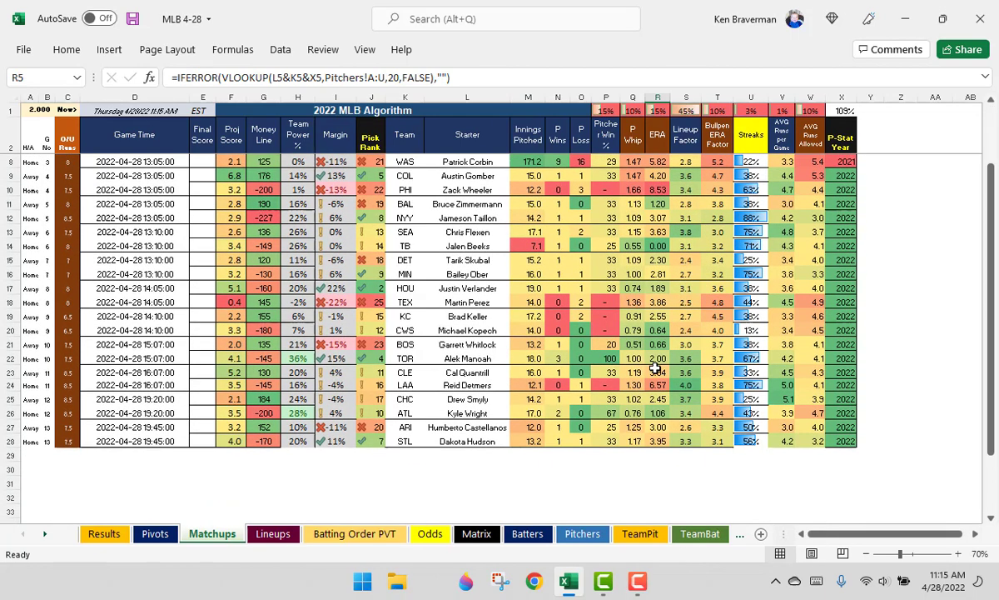
{"action": "left_click", "coordinate": [658, 247]}
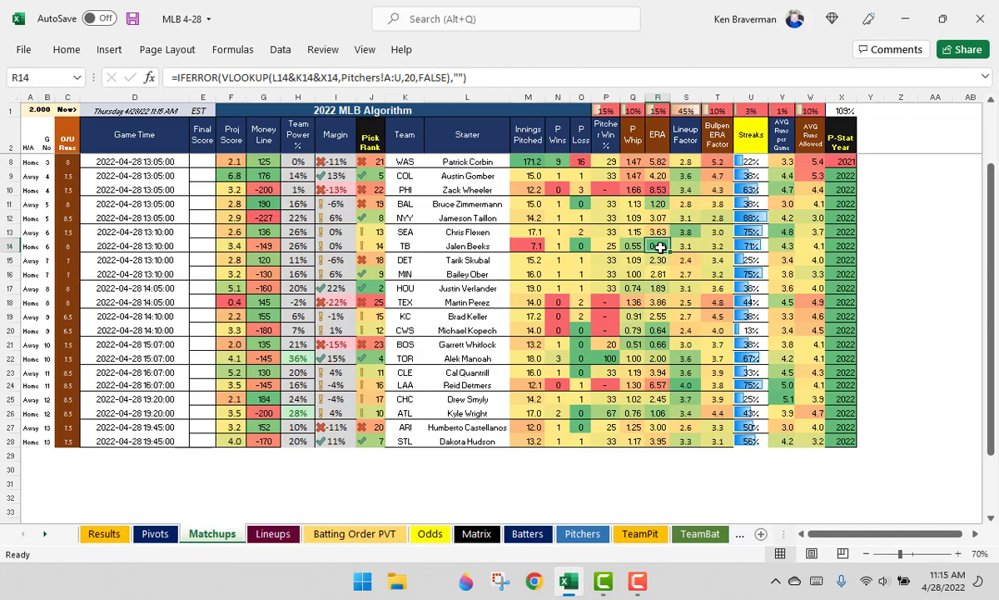
Step: Try 2021 as the TB starter's P-Stat Year in X14 and set it back to 2022
{"action": "left_click", "coordinate": [841, 245]}
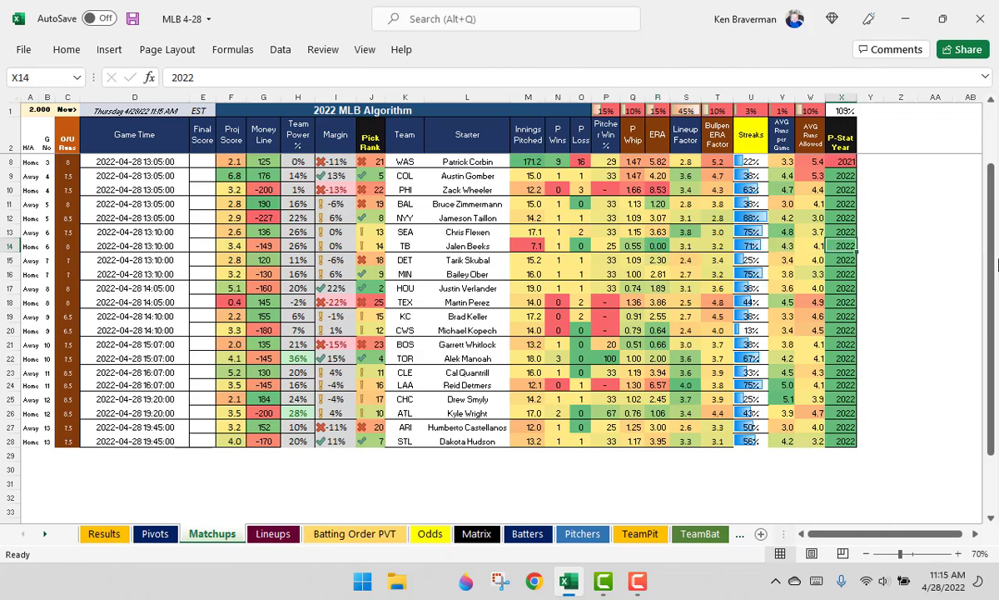
{"action": "type", "text": "2021"}
{"action": "key", "text": "Return"}
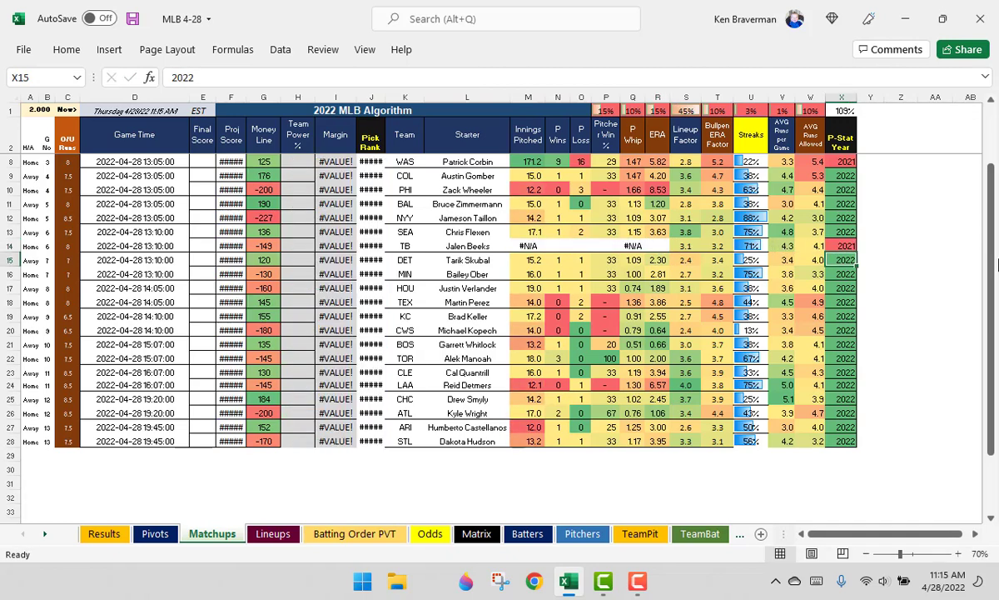
{"action": "key", "text": "Up"}
{"action": "type", "text": "2022"}
{"action": "key", "text": "Return"}
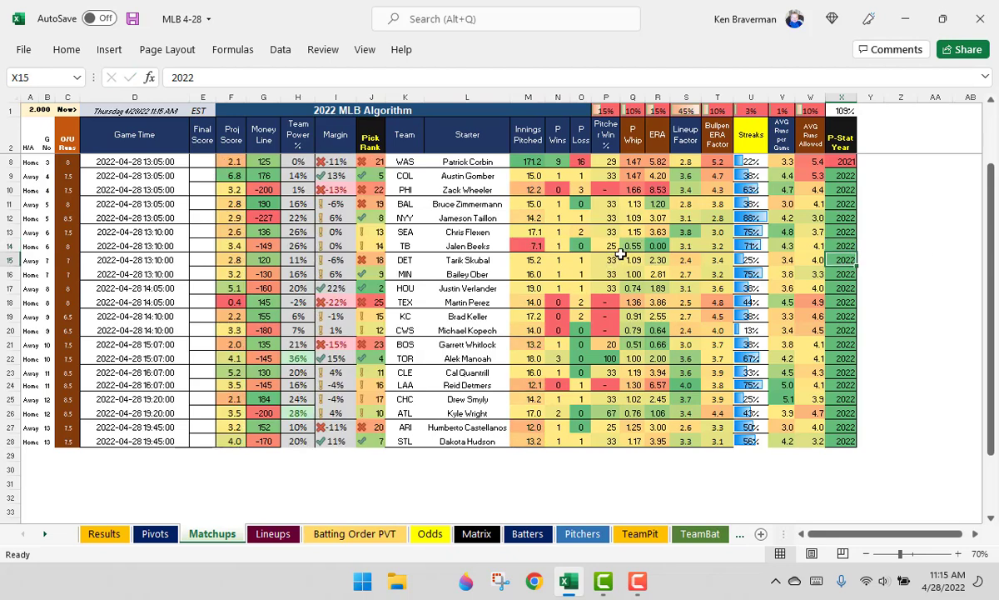
Step: Review the TB starter's ERA, innings pitched and WHIP in row 14
{"action": "key", "text": "Up"}
{"action": "key", "text": "Left"}
{"action": "key", "text": "Left"}
{"action": "key", "text": "Left"}
{"action": "key", "text": "Left"}
{"action": "key", "text": "Left"}
{"action": "key", "text": "Left"}
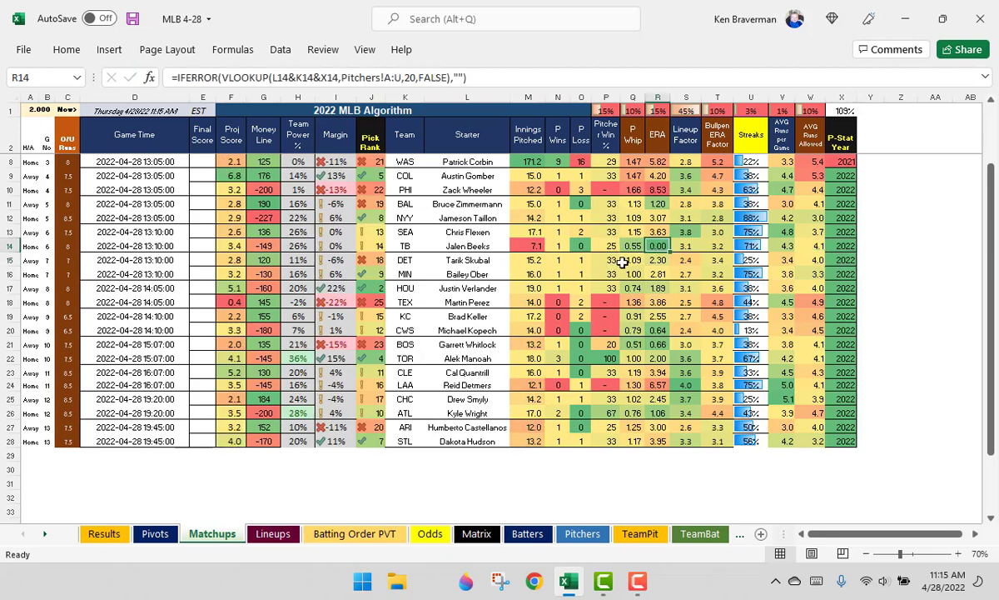
{"action": "left_click", "coordinate": [538, 245]}
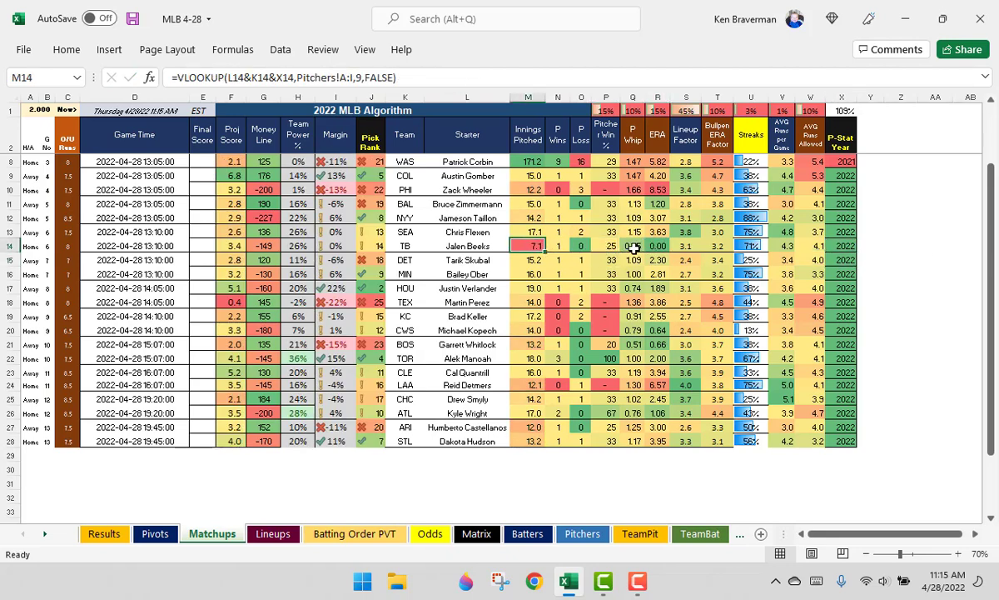
{"action": "left_click", "coordinate": [635, 247]}
{"action": "left_click", "coordinate": [664, 247]}
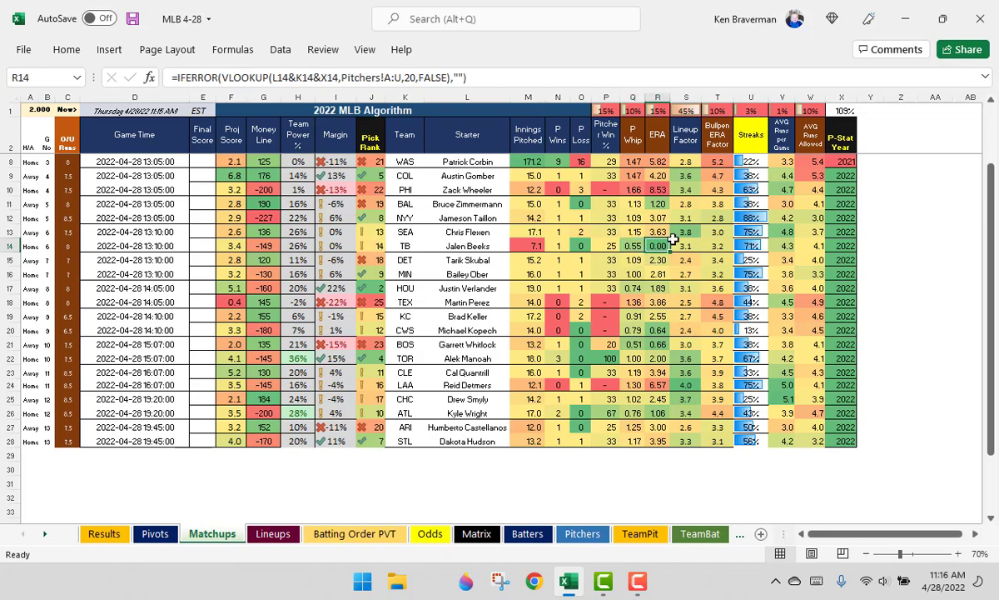
Step: Check the PHI starter's ERA and set the P-Stat Year in X10 to 2021
{"action": "scroll", "coordinate": [676, 237], "scroll_direction": "up", "scroll_amount": 2}
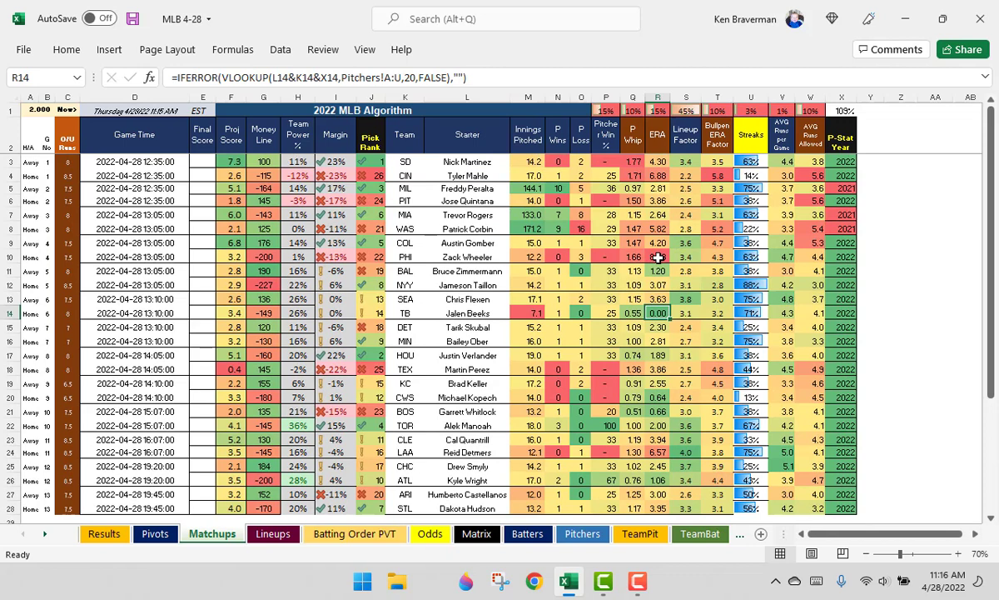
{"action": "left_click", "coordinate": [658, 257]}
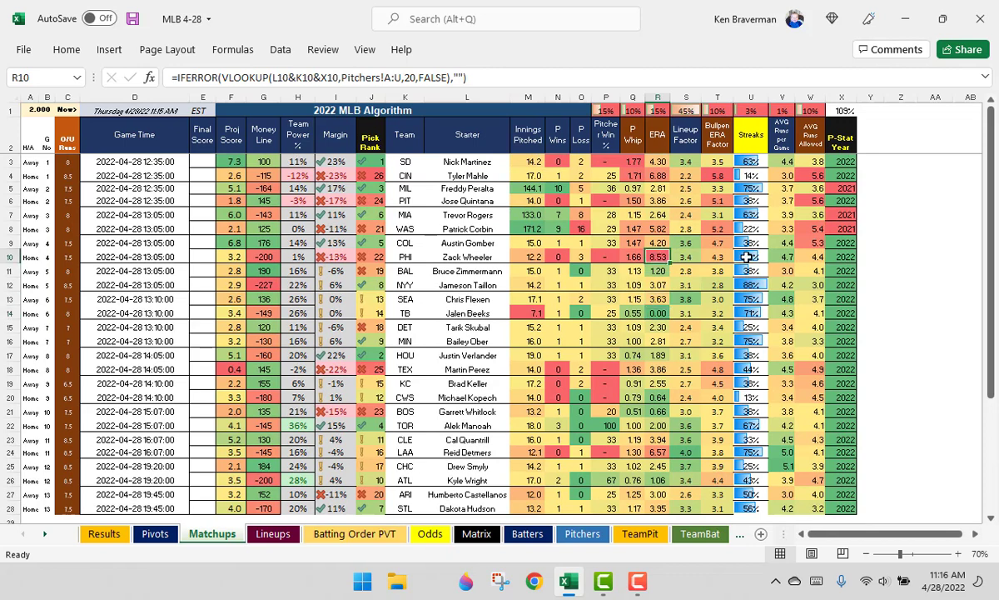
{"action": "left_click", "coordinate": [843, 257]}
{"action": "type", "text": "1"}
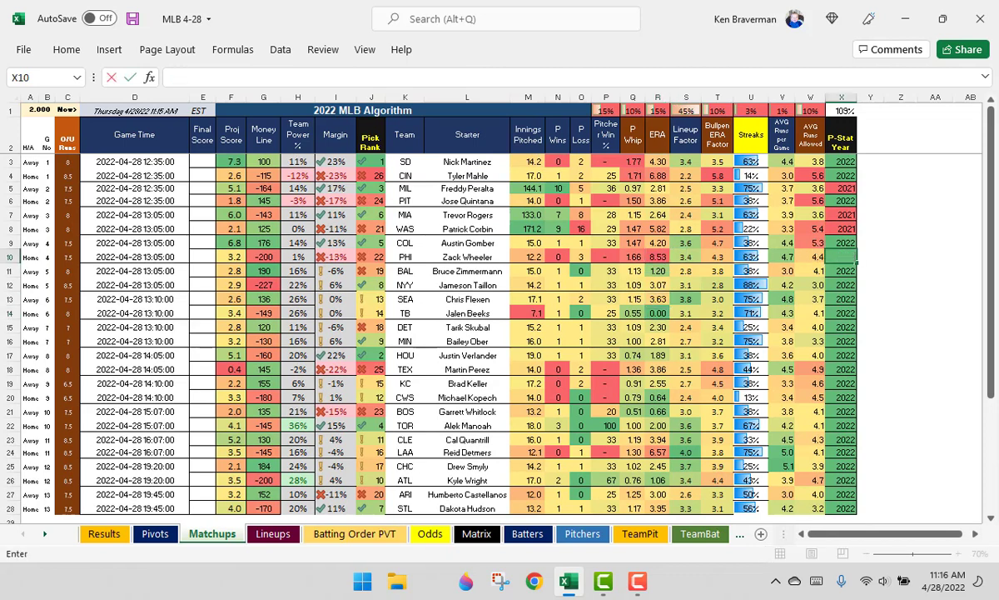
{"action": "key", "text": "Return"}
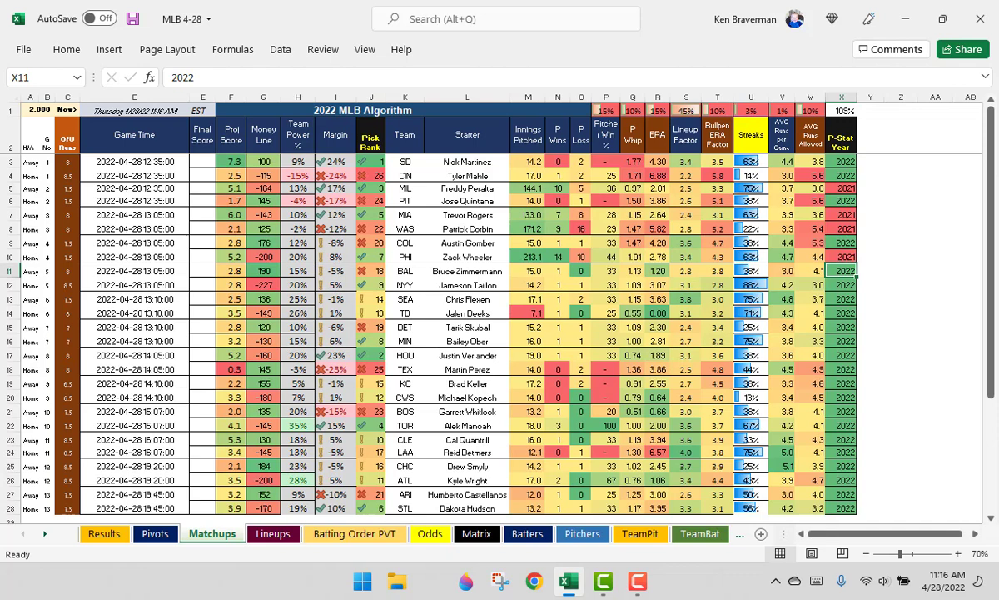
Step: Set the COL starter's P-Stat Year in X9 to 2021 and review the COL and PHI matchup in rows 9 and 10
{"action": "key", "text": "Up"}
{"action": "key", "text": "Up"}
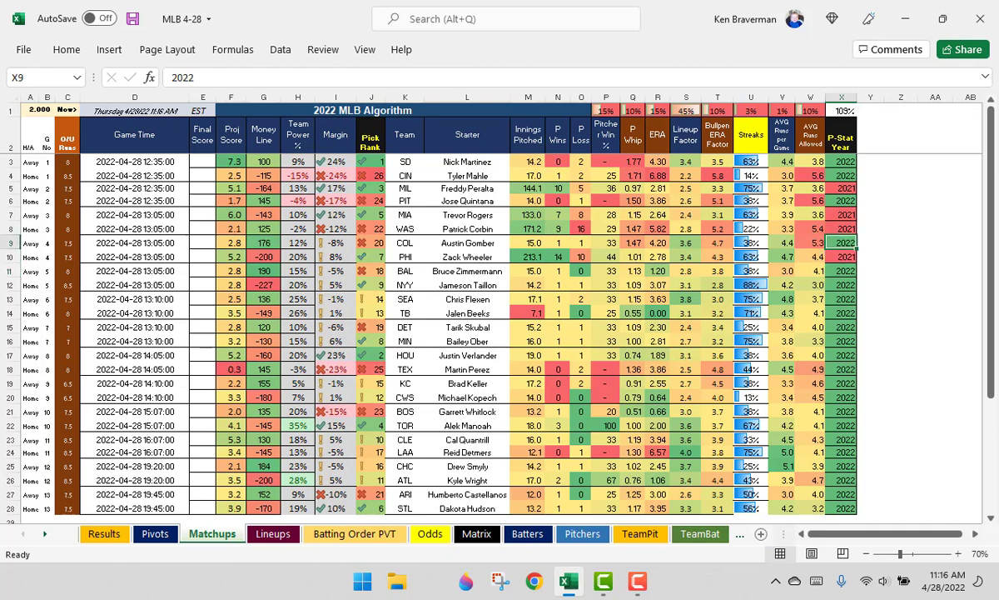
{"action": "type", "text": "2021"}
{"action": "key", "text": "Return"}
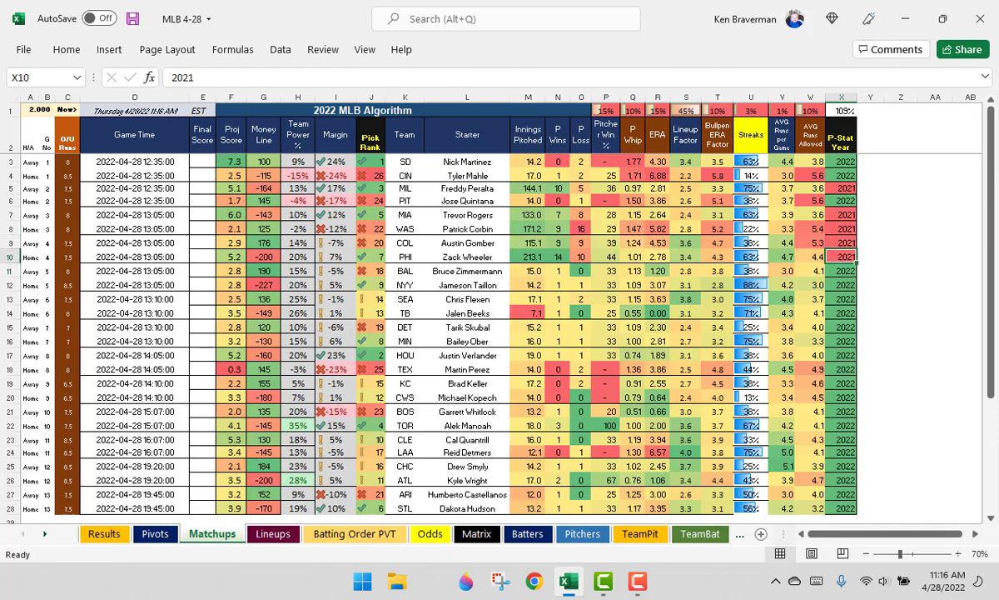
{"action": "key", "text": "Up"}
{"action": "key", "text": "Down"}
{"action": "left_click_drag", "start_coordinate": [8, 242], "coordinate": [8, 257]}
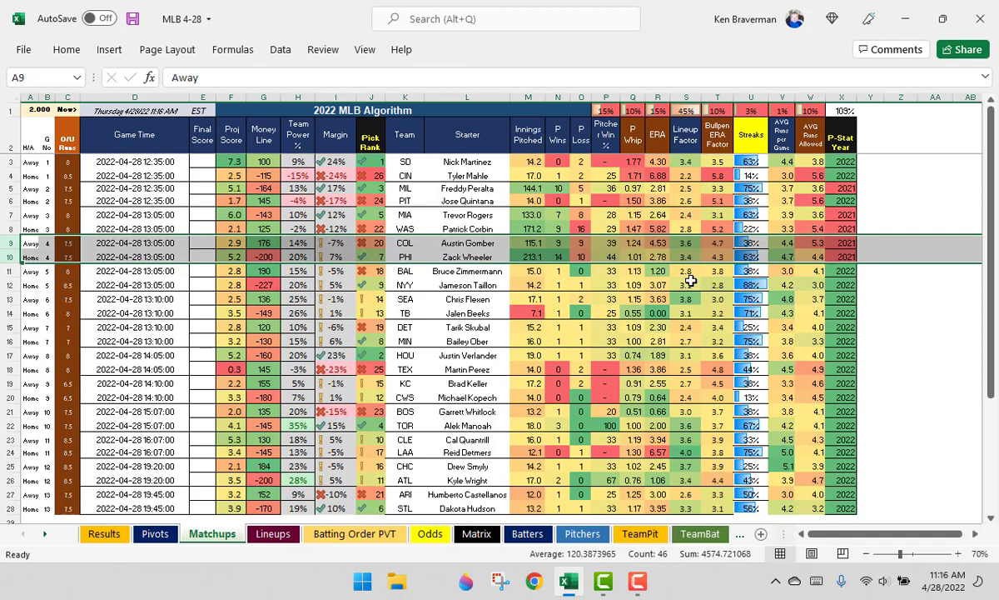
{"action": "left_click", "coordinate": [654, 257]}
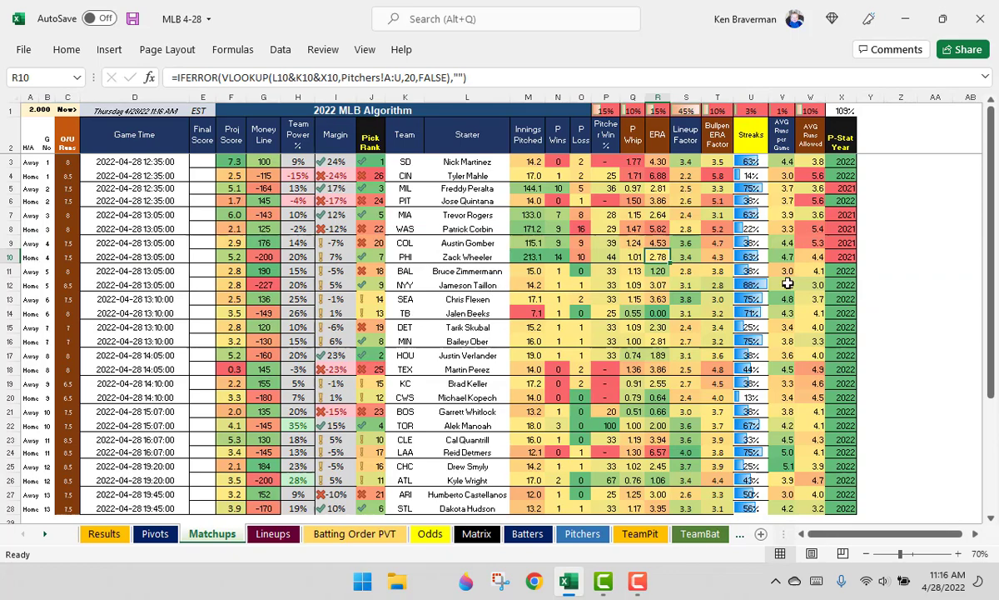
Step: Check the LAA starter's ERA, try 2021 as the P-Stat Year in X24 and set it back to 2022
{"action": "scroll", "coordinate": [787, 275], "scroll_direction": "down", "scroll_amount": 2}
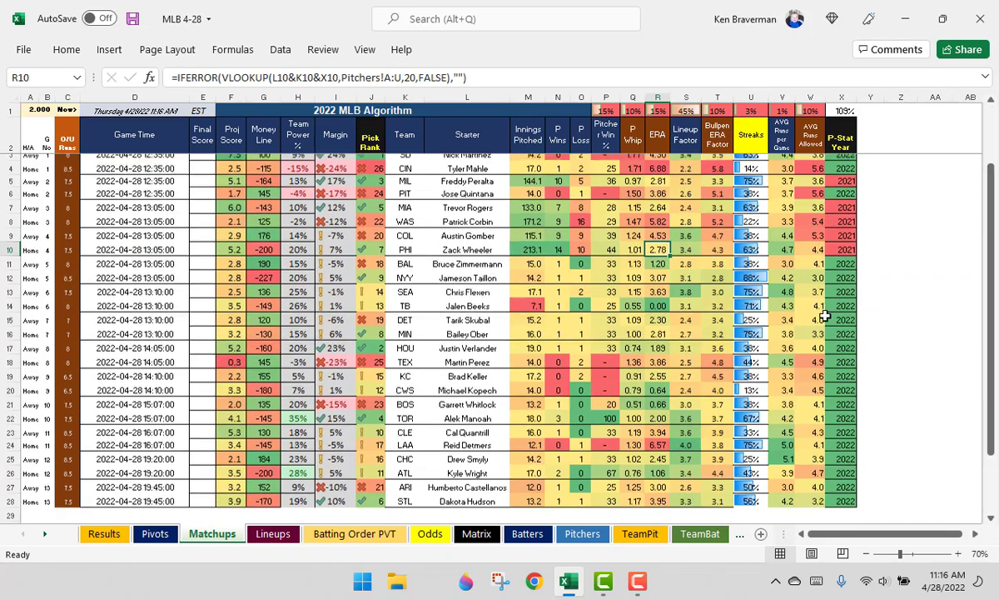
{"action": "left_click", "coordinate": [658, 386]}
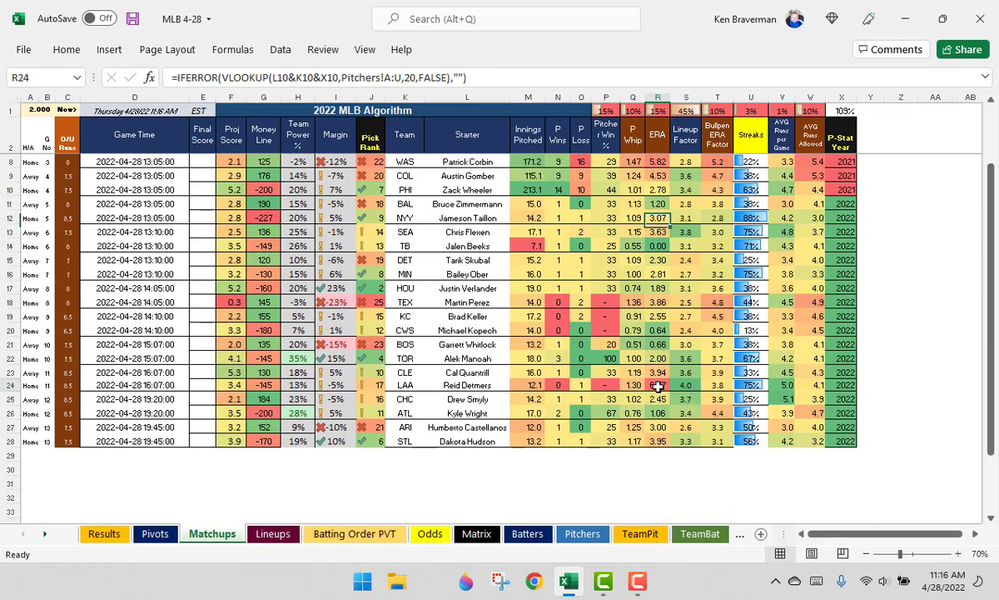
{"action": "left_click", "coordinate": [841, 386]}
{"action": "type", "text": "202"}
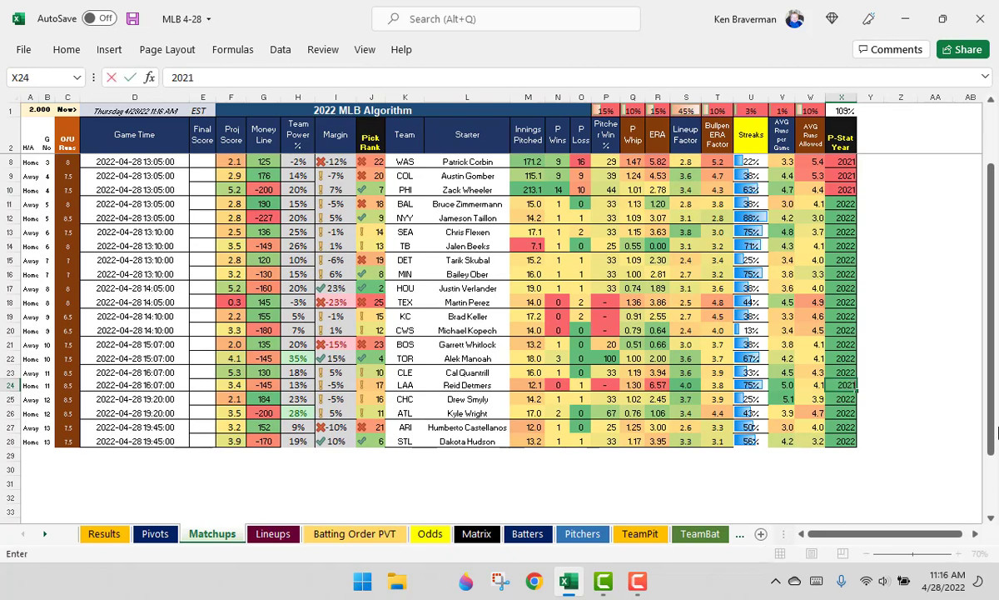
{"action": "key", "text": "ctrl+Return"}
{"action": "type", "text": "2022"}
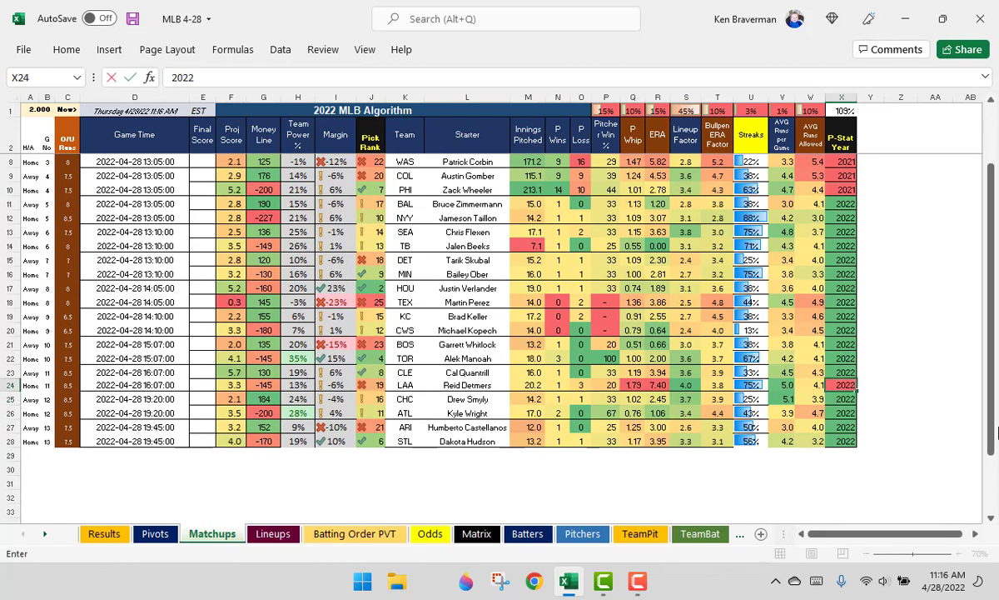
{"action": "key", "text": "Return"}
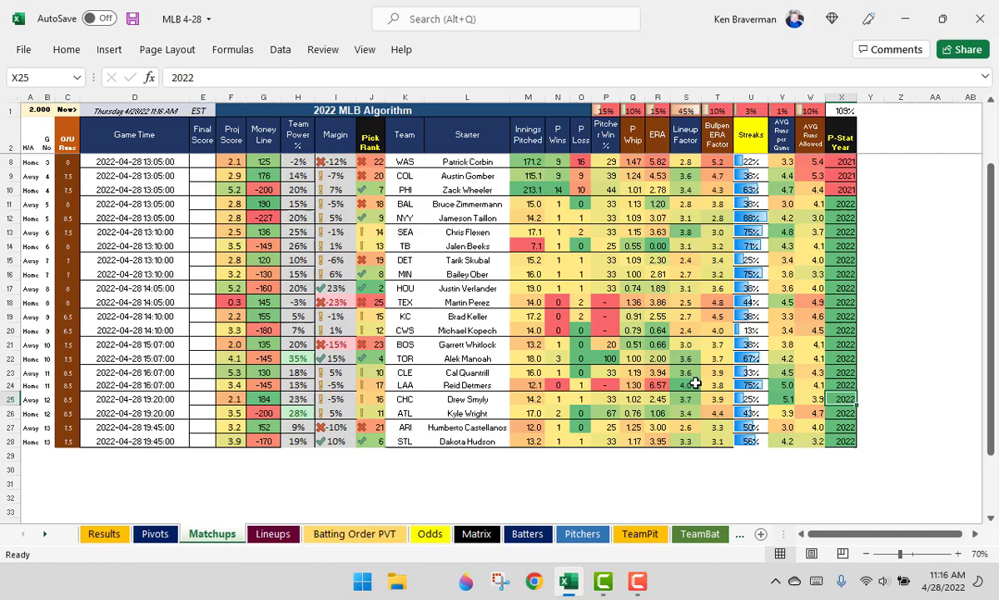
Step: Compare the LAA starter's statistics again by entering 2021 in X24 and restoring 2022
{"action": "left_click", "coordinate": [841, 384]}
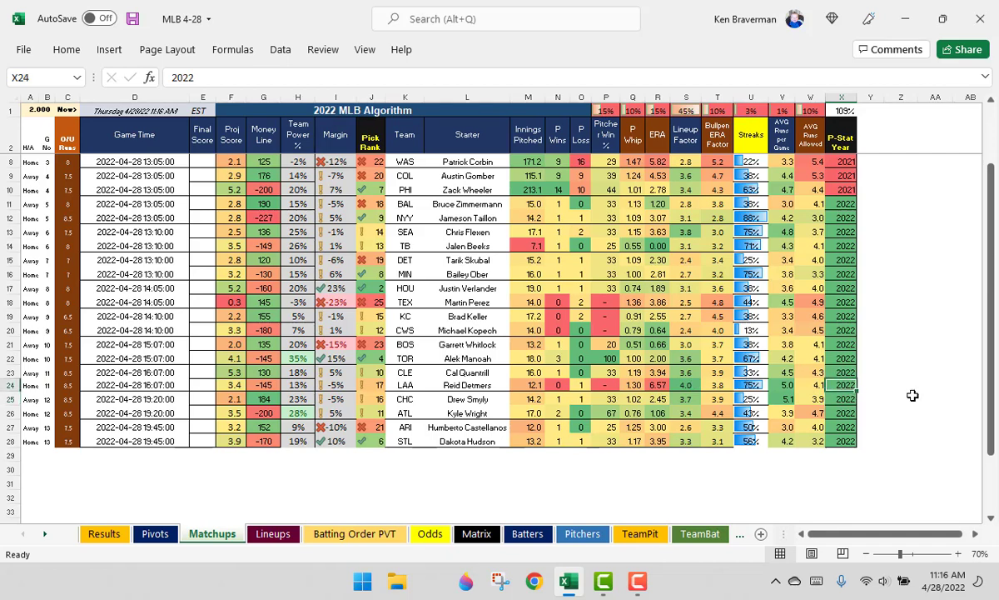
{"action": "type", "text": "2021"}
{"action": "key", "text": "Return"}
{"action": "key", "text": "Up"}
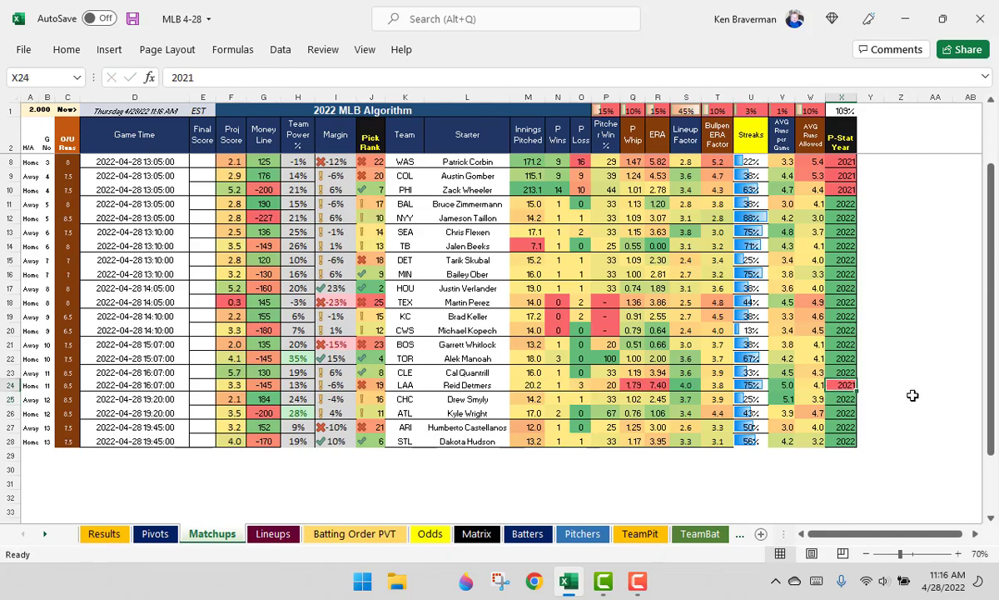
{"action": "type", "text": "2022"}
{"action": "key", "text": "Return"}
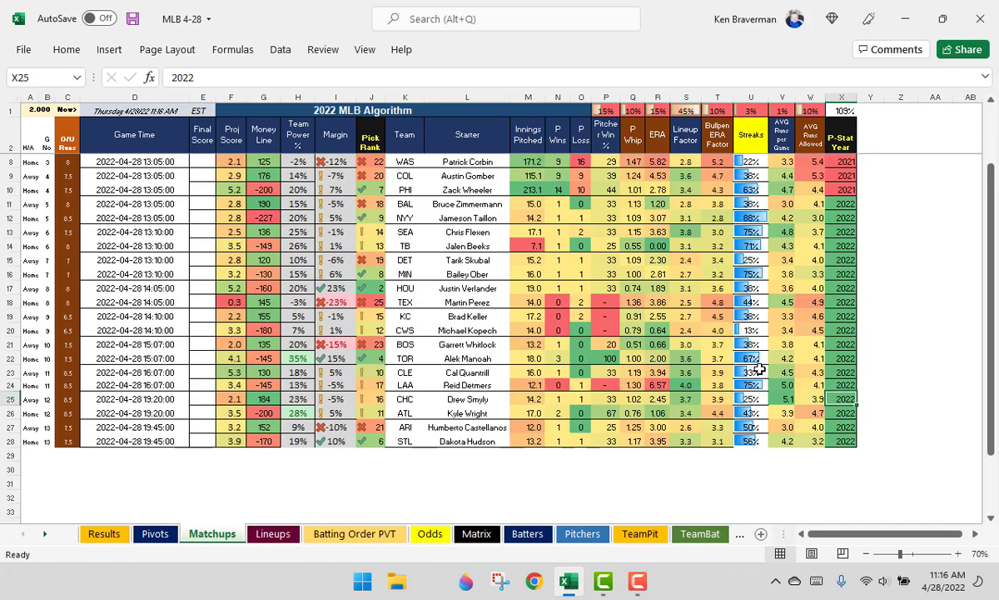
Step: Refresh the pivot table on the Pivots sheet and review the five highest-ranked teams and SD's line
{"action": "scroll", "coordinate": [604, 393], "scroll_direction": "up", "scroll_amount": 2}
{"action": "left_click", "coordinate": [155, 534]}
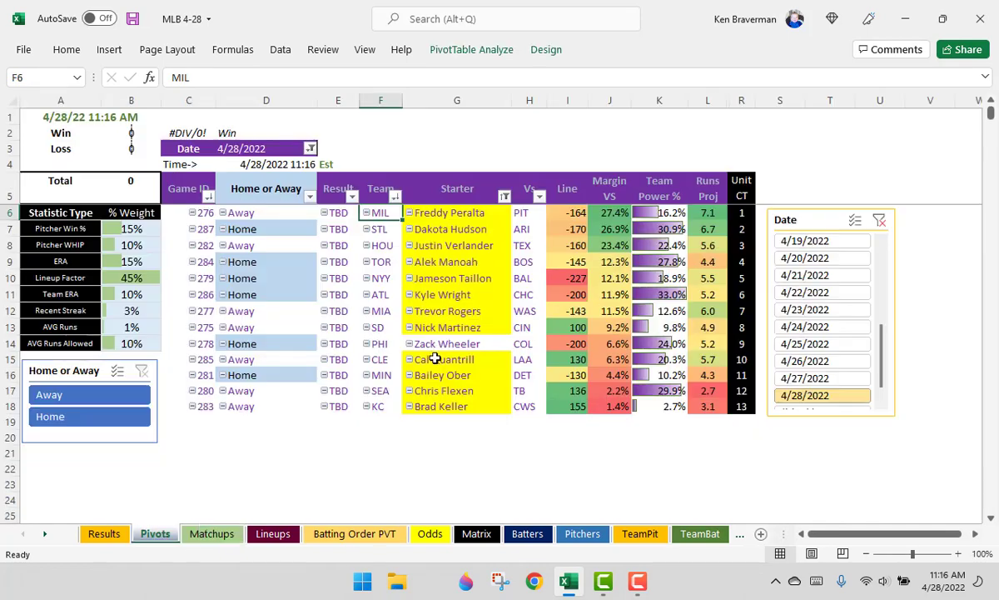
{"action": "right_click", "coordinate": [435, 311]}
{"action": "left_click", "coordinate": [481, 292]}
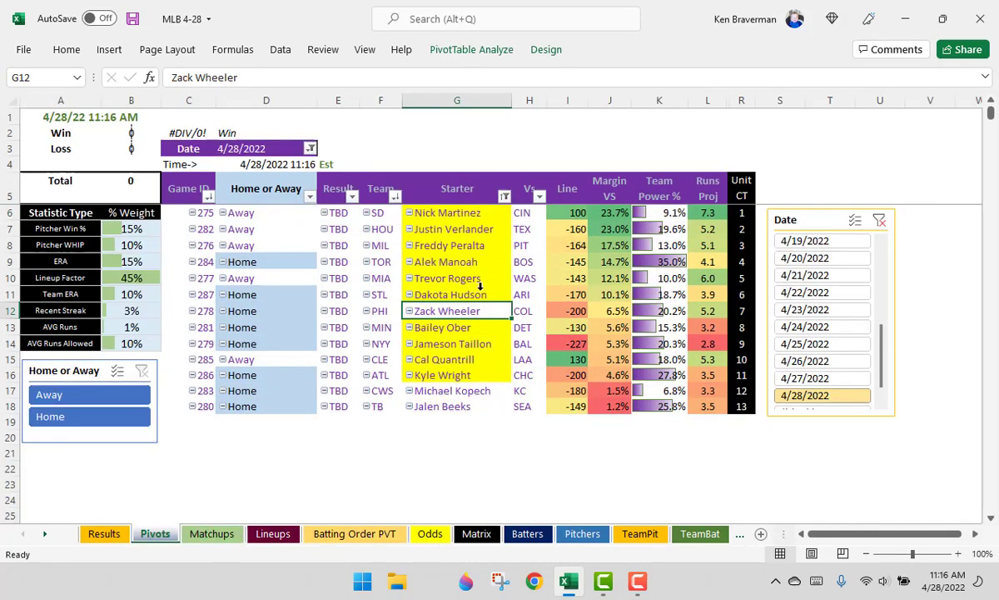
{"action": "left_click_drag", "start_coordinate": [386, 218], "coordinate": [383, 271]}
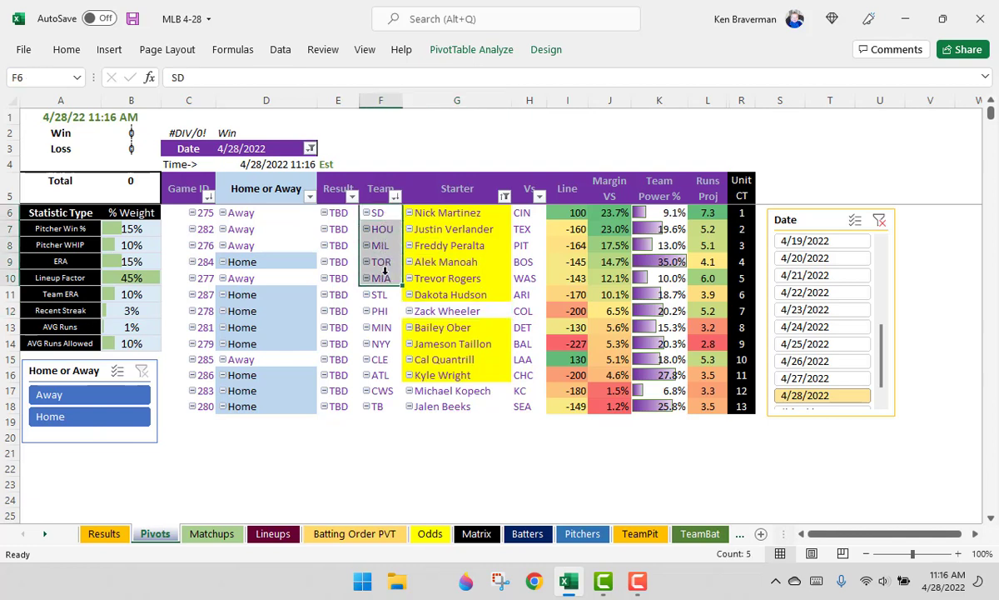
{"action": "left_click", "coordinate": [578, 212]}
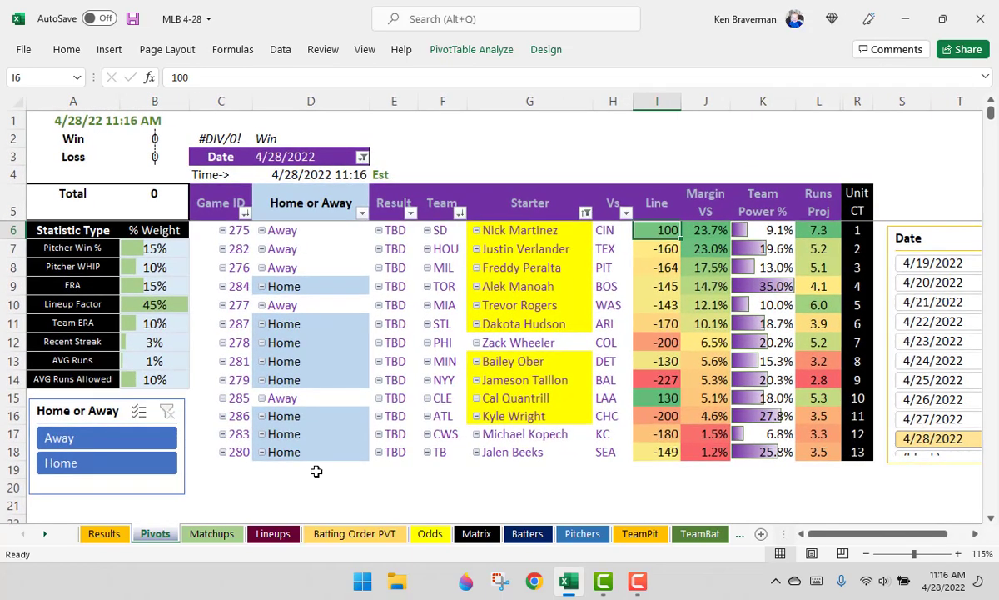
Step: Try 2021 as the SD starter's P-Stat Year in X3 on the Matchups sheet and return it to 2022
{"action": "left_click", "coordinate": [202, 538]}
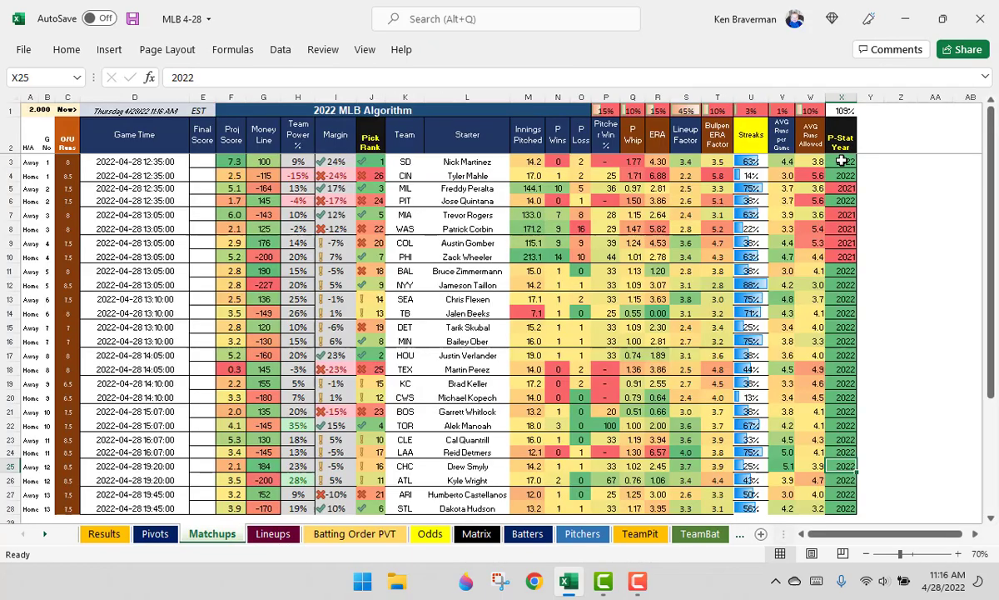
{"action": "type", "text": "20"}
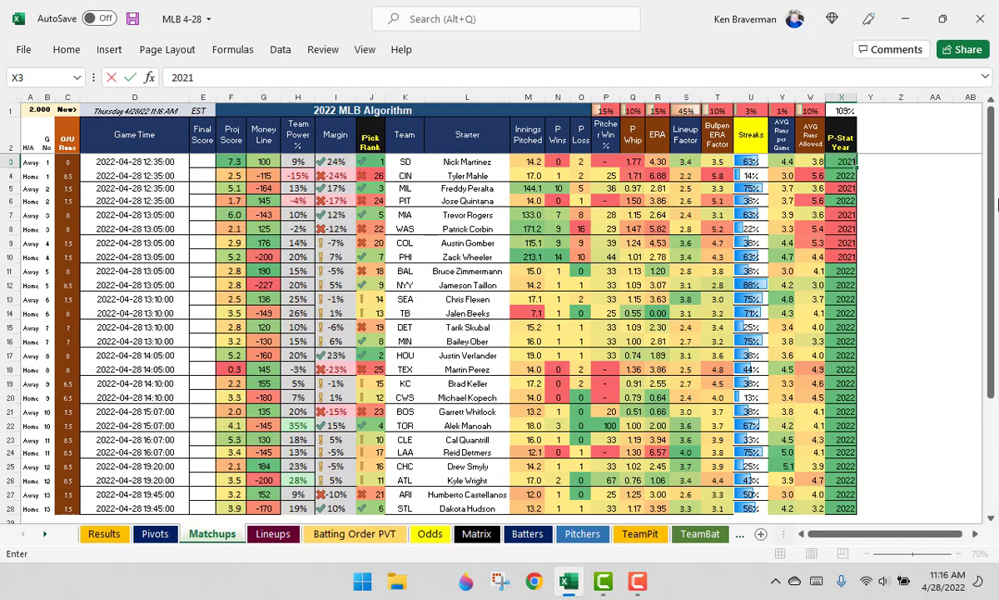
{"action": "key", "text": "Return"}
{"action": "key", "text": "Up"}
{"action": "type", "text": "20"}
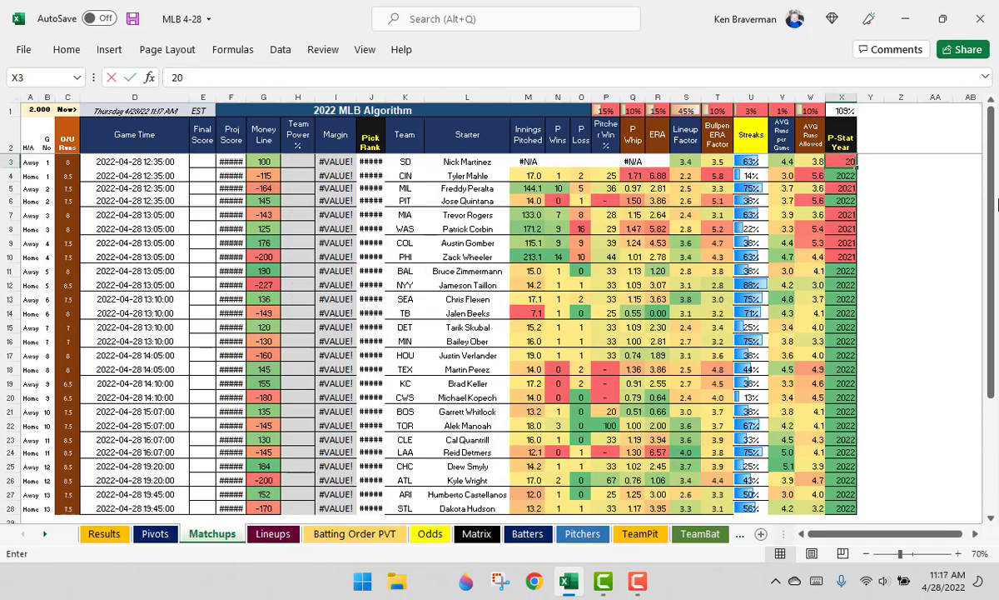
{"action": "type", "text": "22"}
{"action": "key", "text": "Return"}
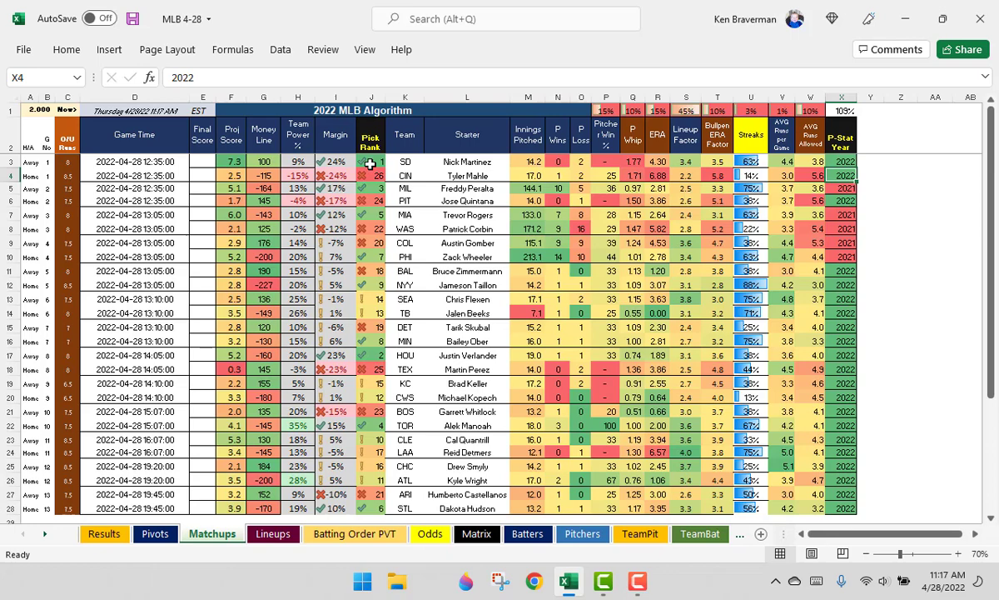
Step: Review the SD and CIN matchup and refresh the pivot table on the Pivots sheet again
{"action": "left_click_drag", "start_coordinate": [405, 162], "coordinate": [405, 172]}
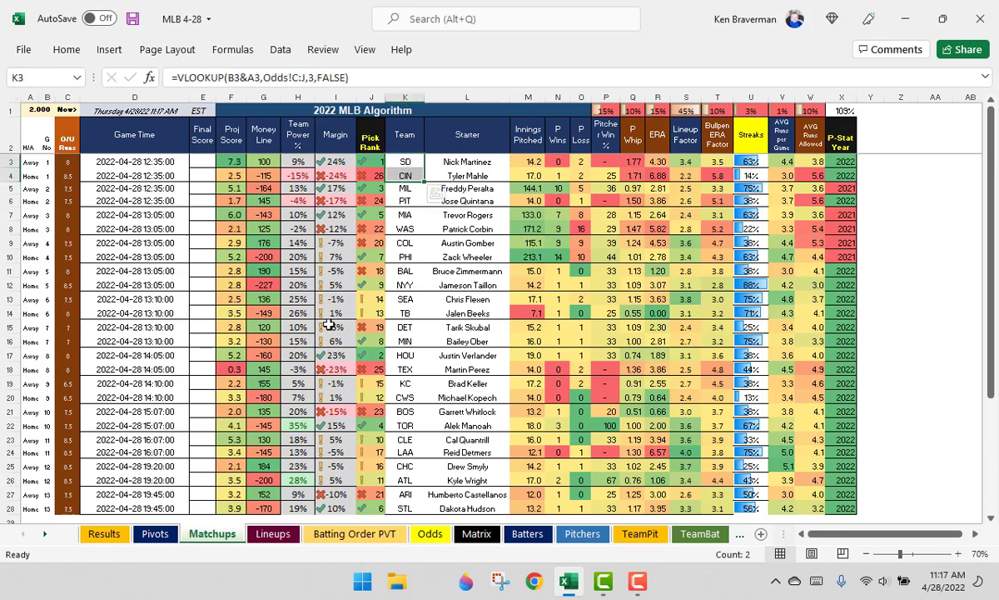
{"action": "left_click", "coordinate": [156, 533]}
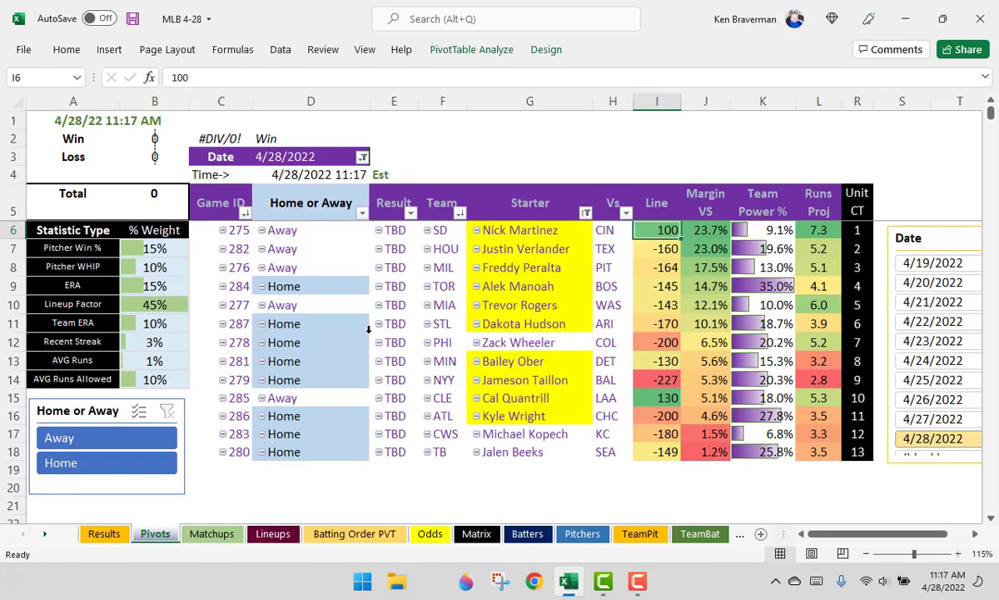
{"action": "right_click", "coordinate": [587, 305]}
{"action": "left_click", "coordinate": [630, 293]}
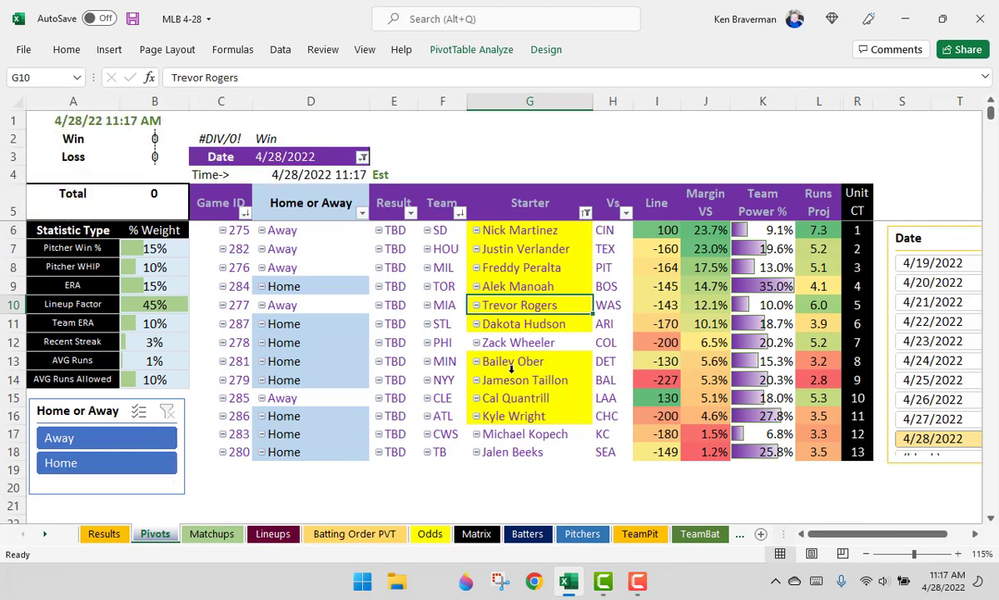